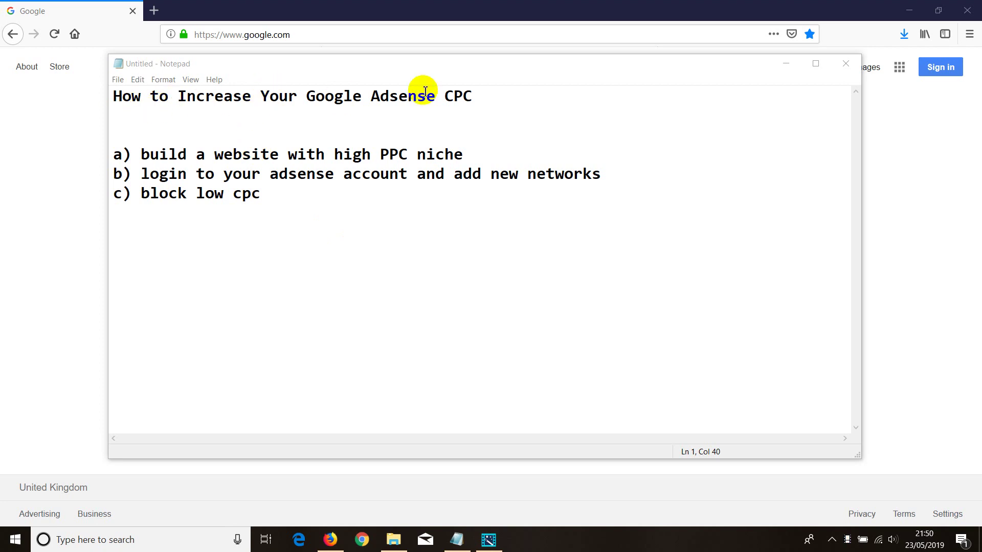
Minimize the notes and the browser, and locate the Oxkos.com Low CPC and High CPC List of Ads archive on the desktop.
double_click(451, 95)
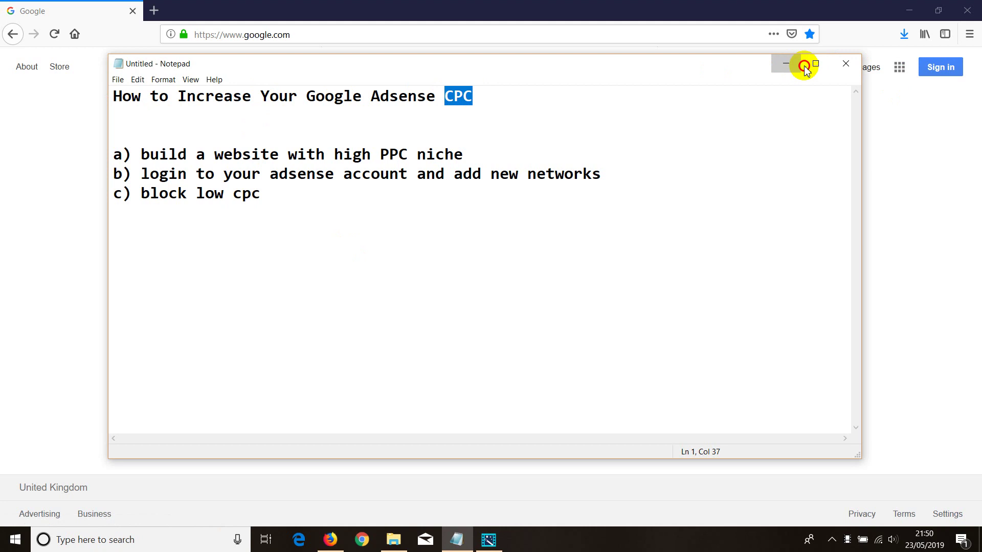
click(786, 63)
click(909, 10)
click(77, 133)
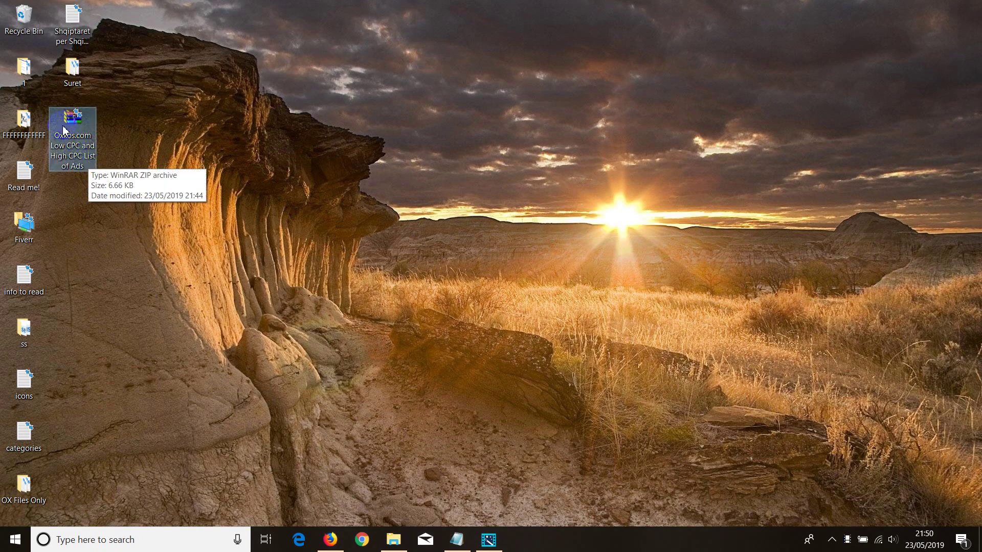
Bring back the browser and the Notepad notes, and highlight the line "a) build a website with high PPC niche".
click(330, 539)
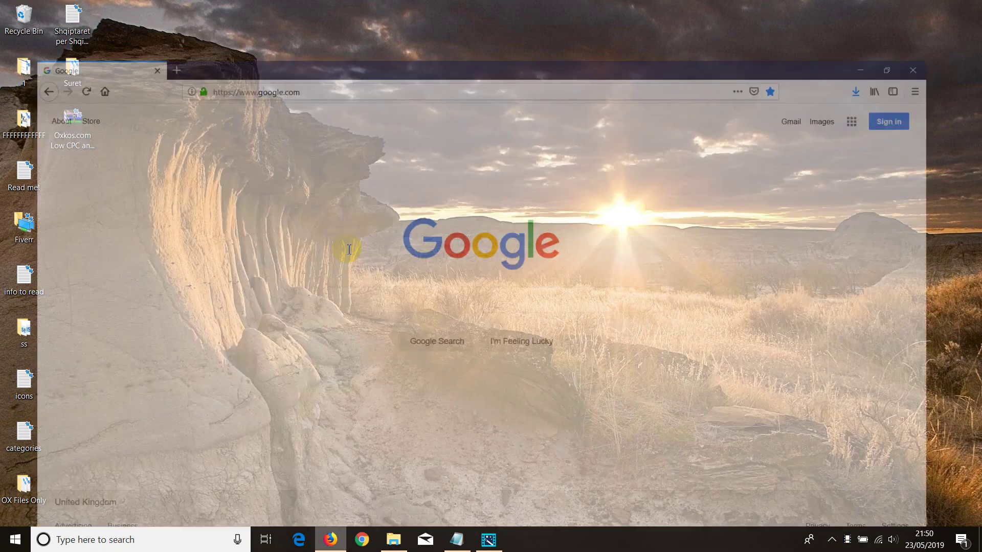
click(456, 539)
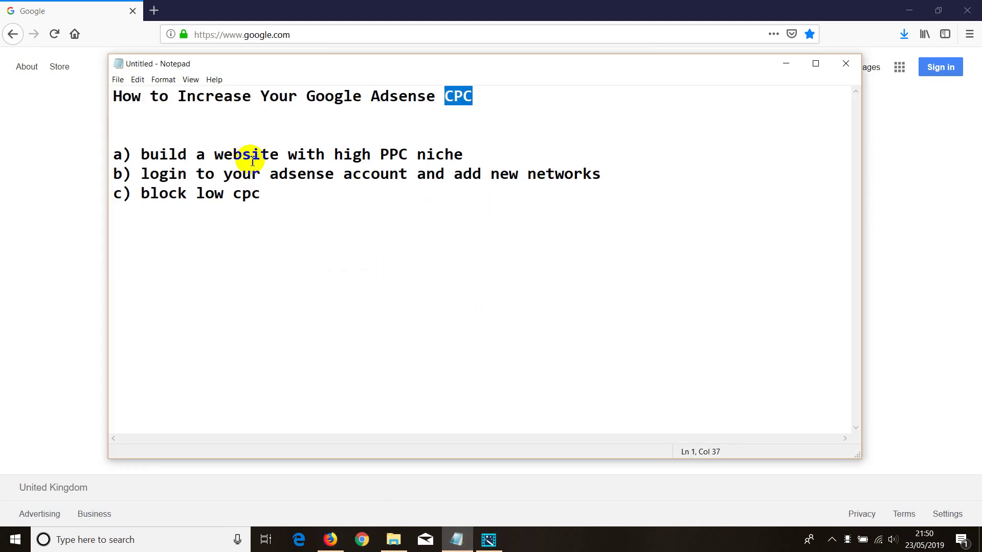
click(168, 162)
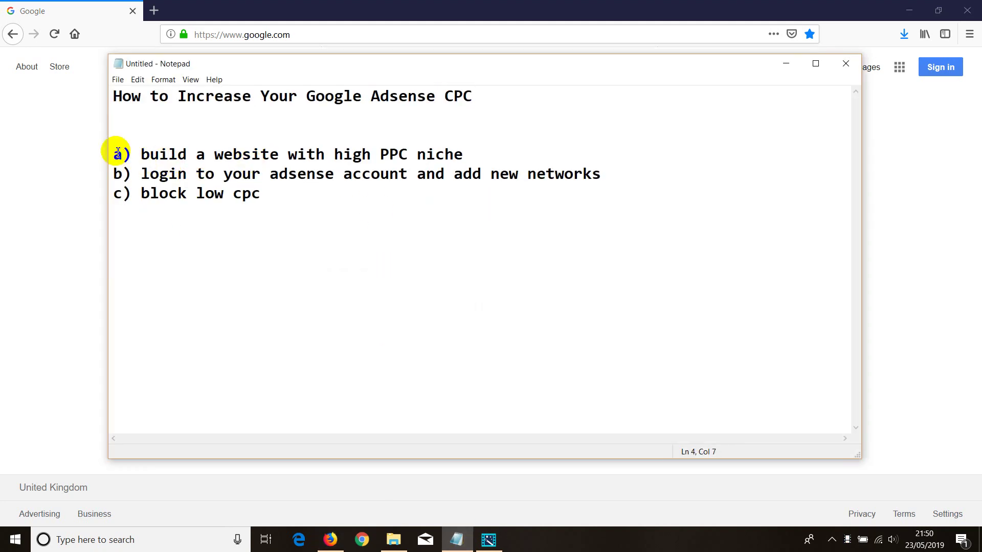
drag(117, 153, 473, 149)
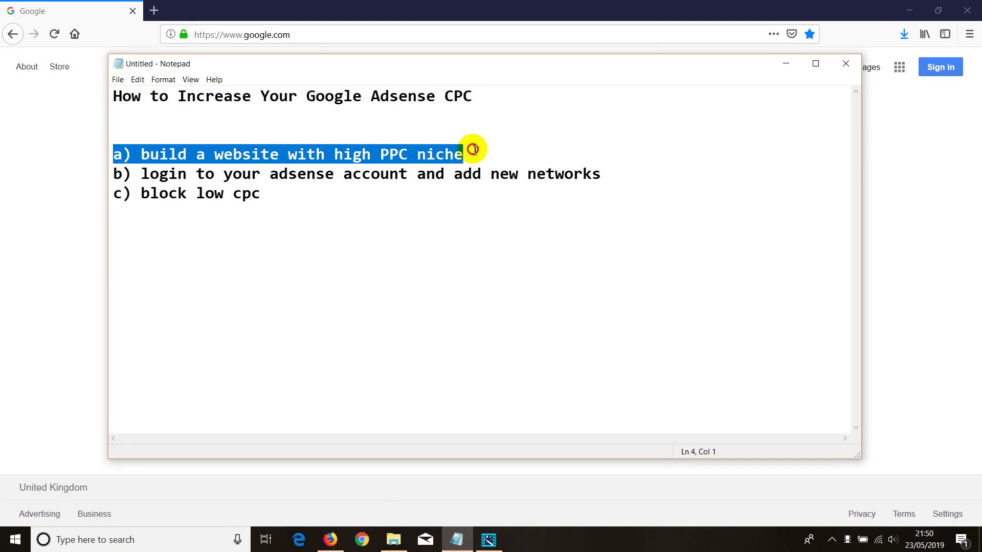
Switch to the browser and search Google for "high paying adsnese keyword".
click(41, 169)
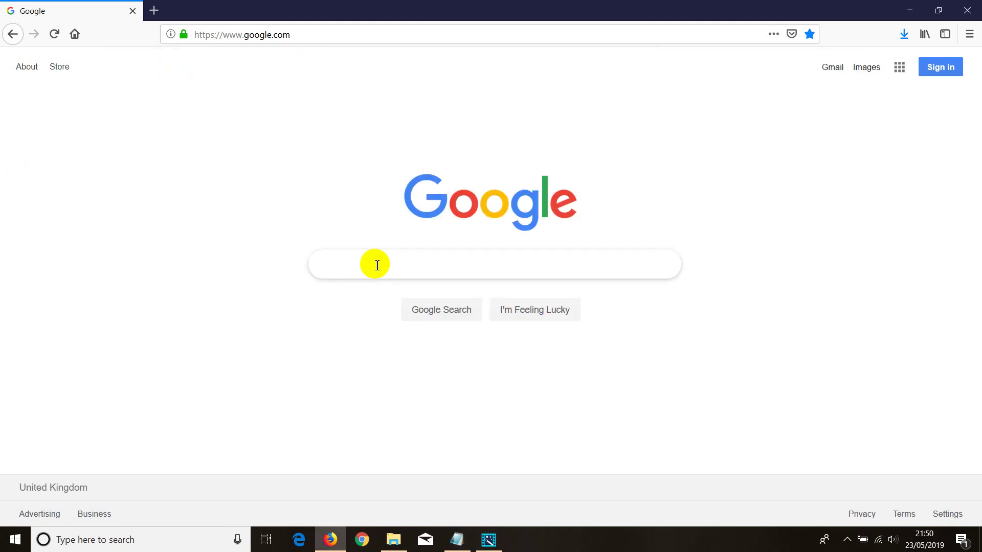
text(high pa)
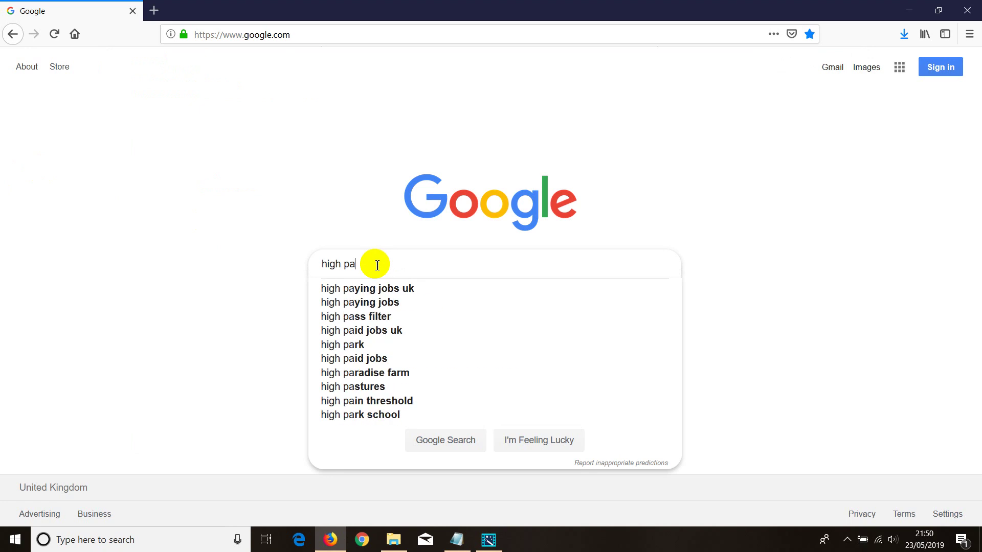
text(ying adsnes)
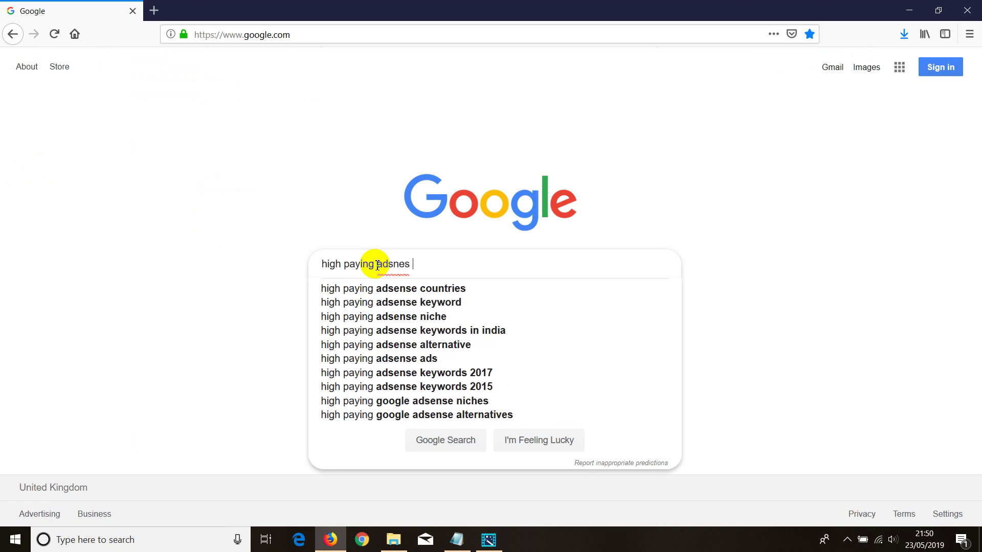
text(e keyword)
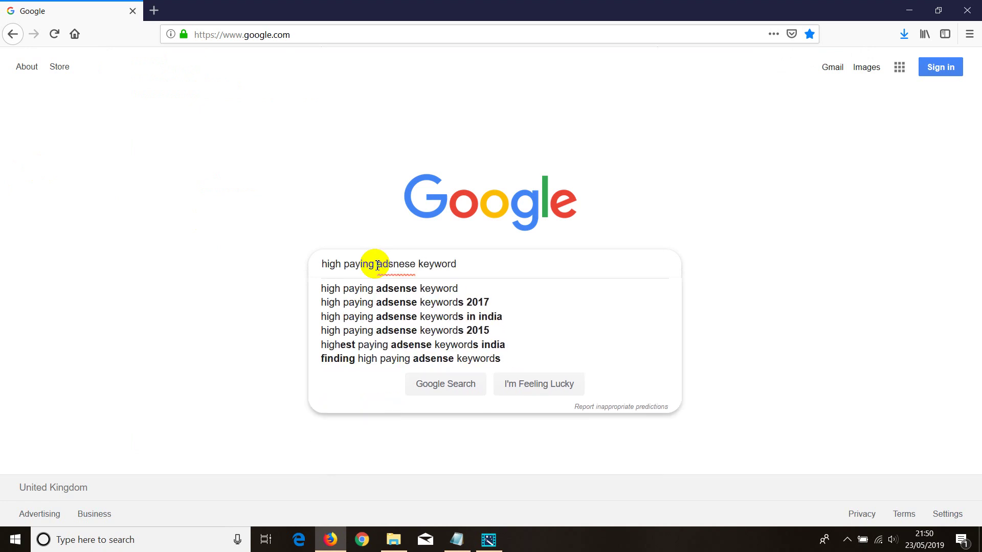
key(Return)
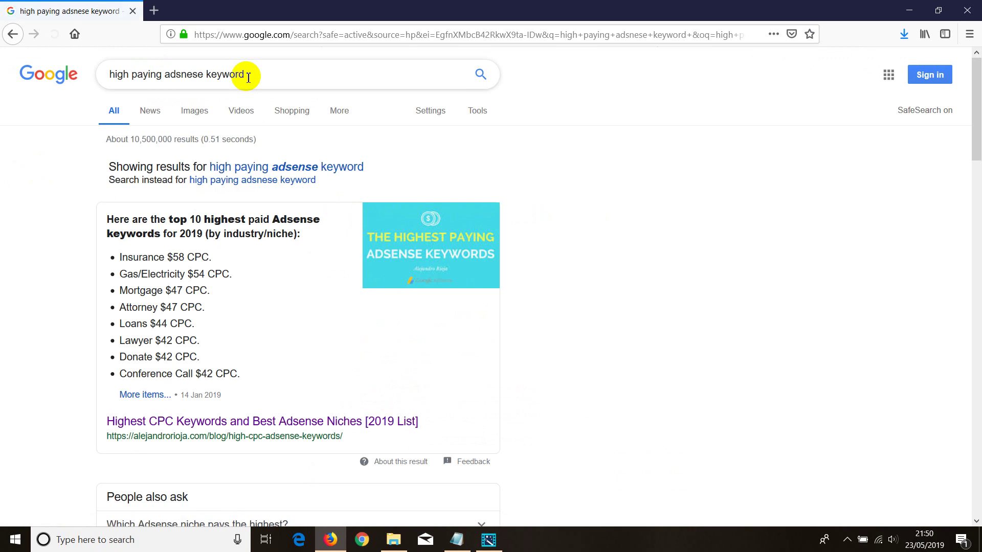
Refine the search to "high paying adsense keyword 2019" and highlight Insurance in the featured list of keywords.
click(253, 74)
click(209, 214)
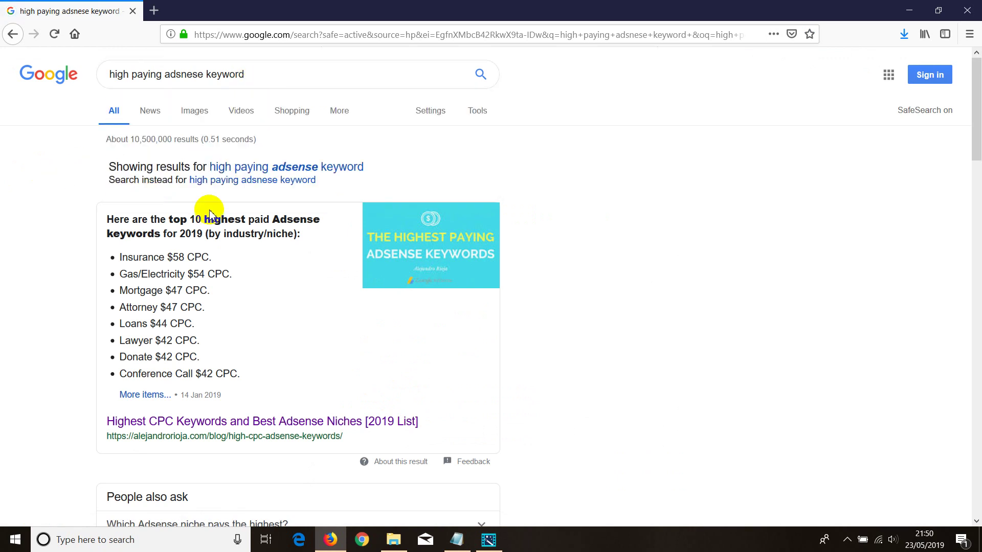
click(247, 166)
text(2019)
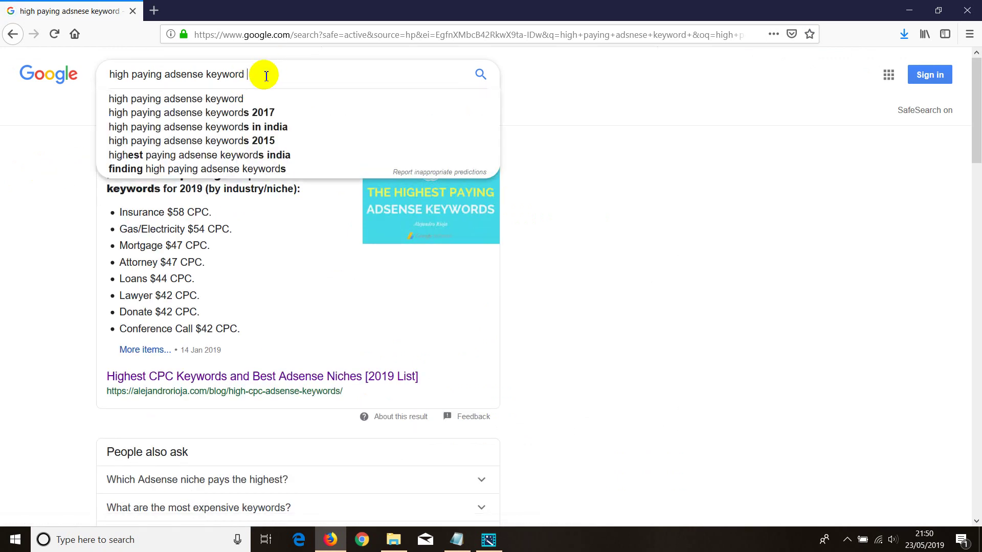
key(Return)
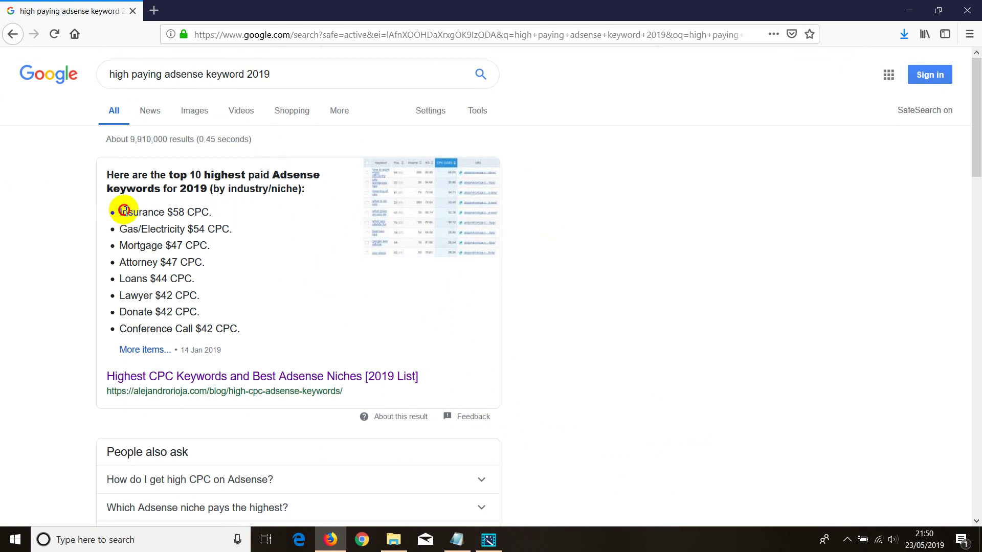
drag(124, 210, 158, 213)
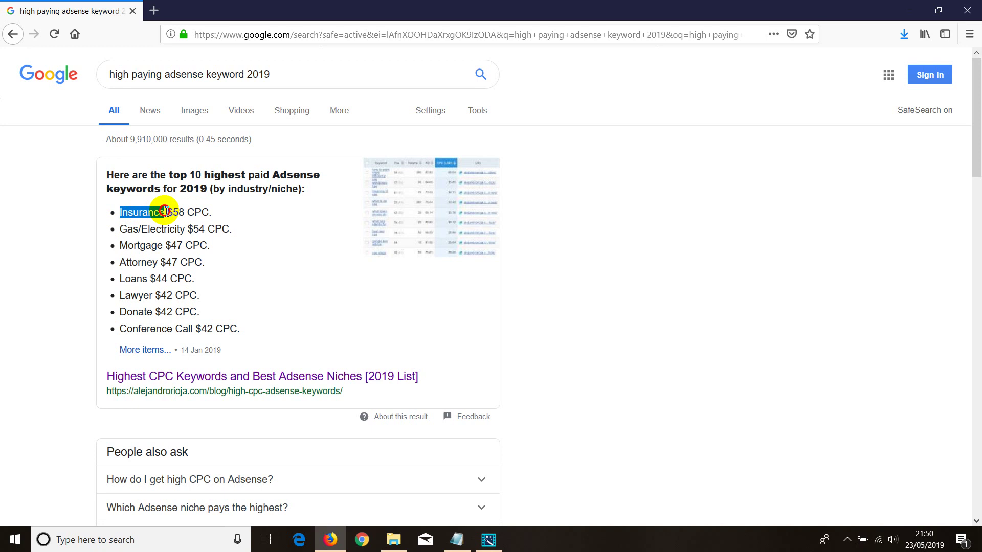
drag(165, 211, 147, 213)
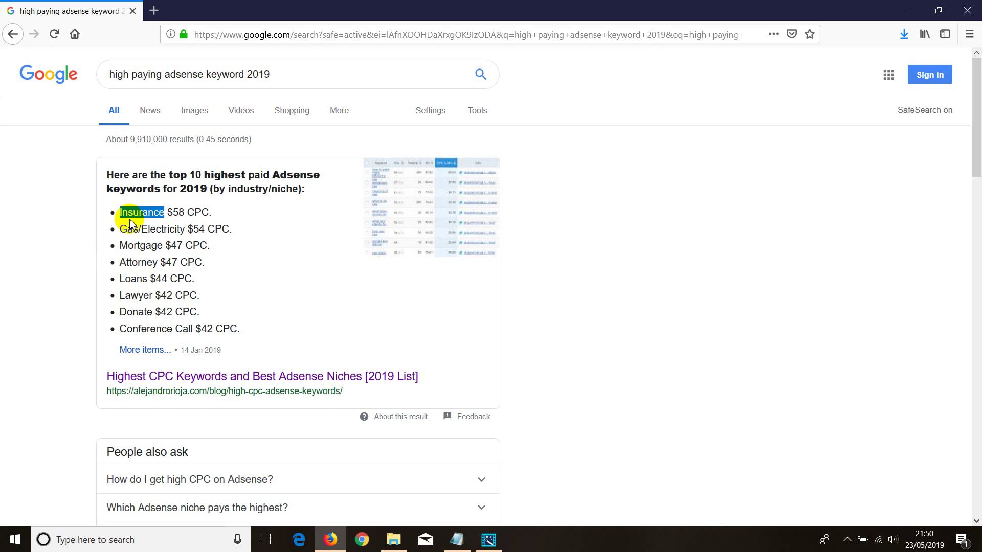
Open the Google home page in a new tab and sign in to the first listed account with the account password.
click(154, 11)
click(75, 34)
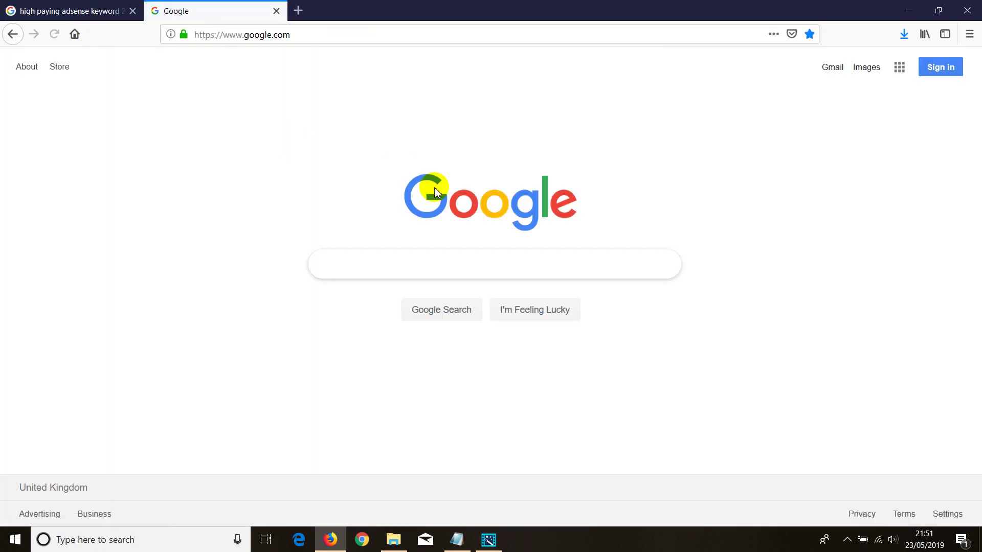
click(941, 65)
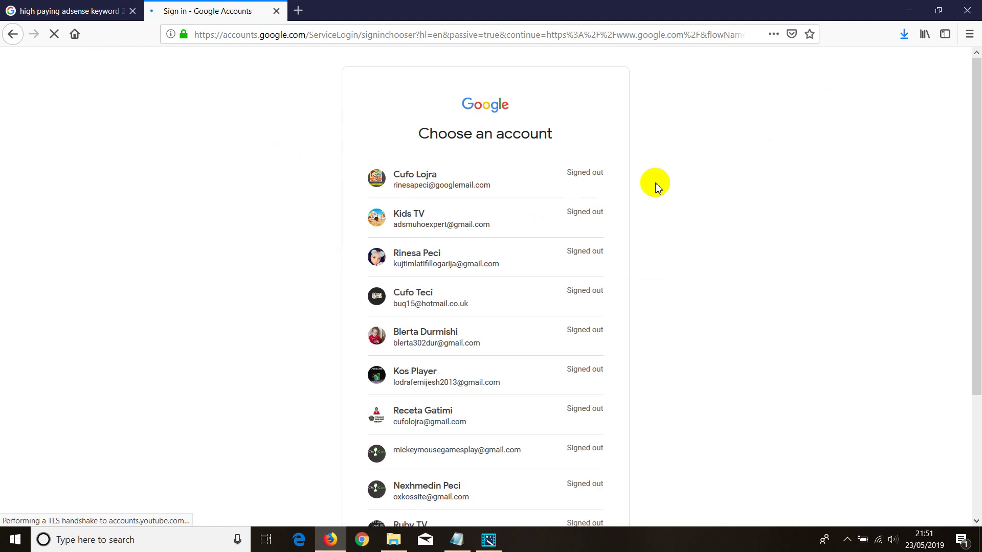
click(435, 177)
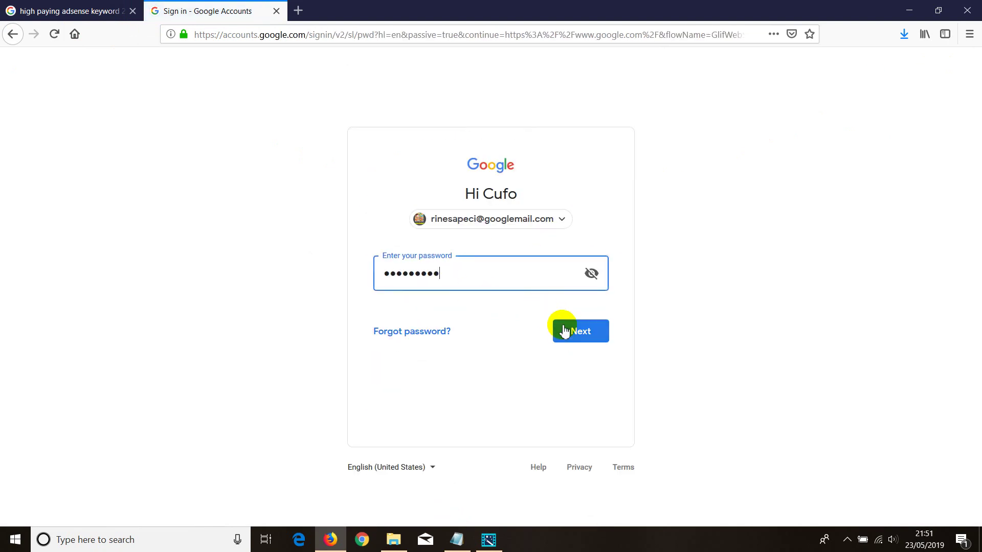
click(564, 333)
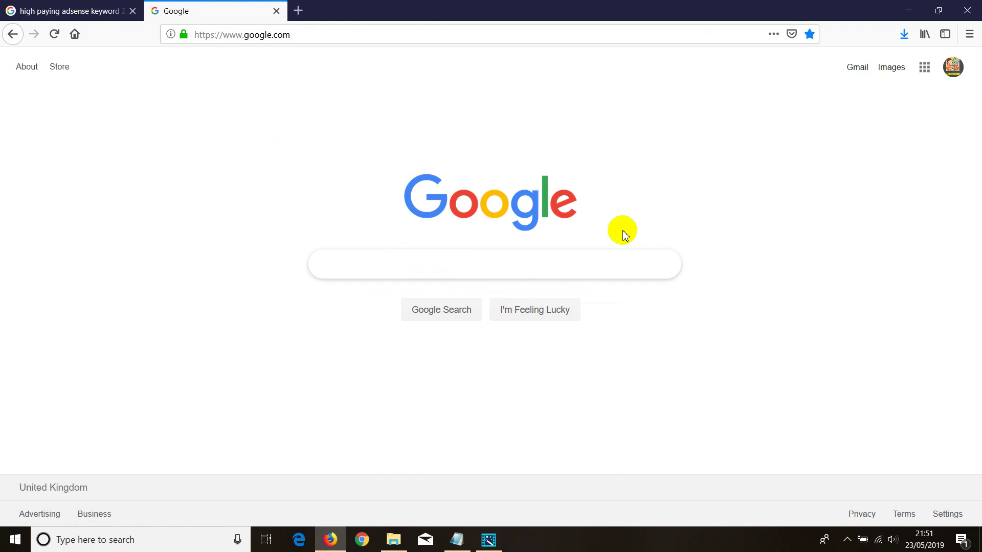
Open the Ad review centre of the Google AdSense account and show its Blocking controls section in the navigation.
text(adsense/new/u/0/pub-1112325522634372/arc/ca-pub-1112325522634372)
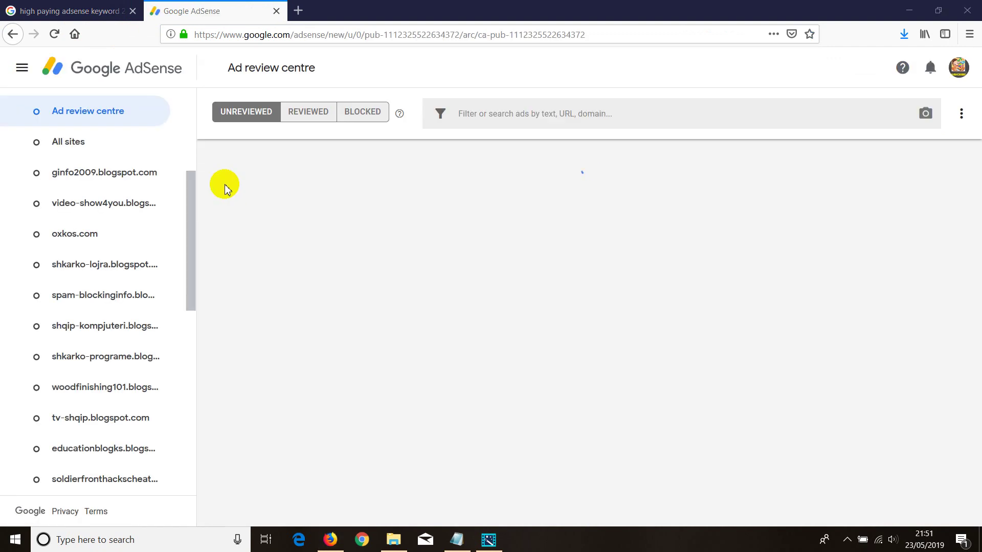
drag(193, 214, 188, 125)
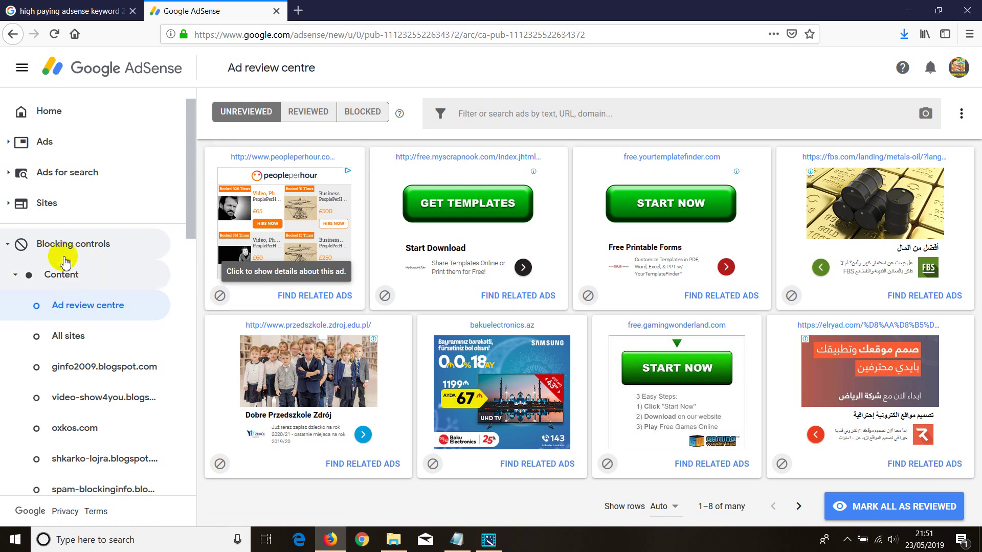
scroll(58, 244, down, 1)
scroll(58, 244, down, 2)
scroll(59, 244, up, 3)
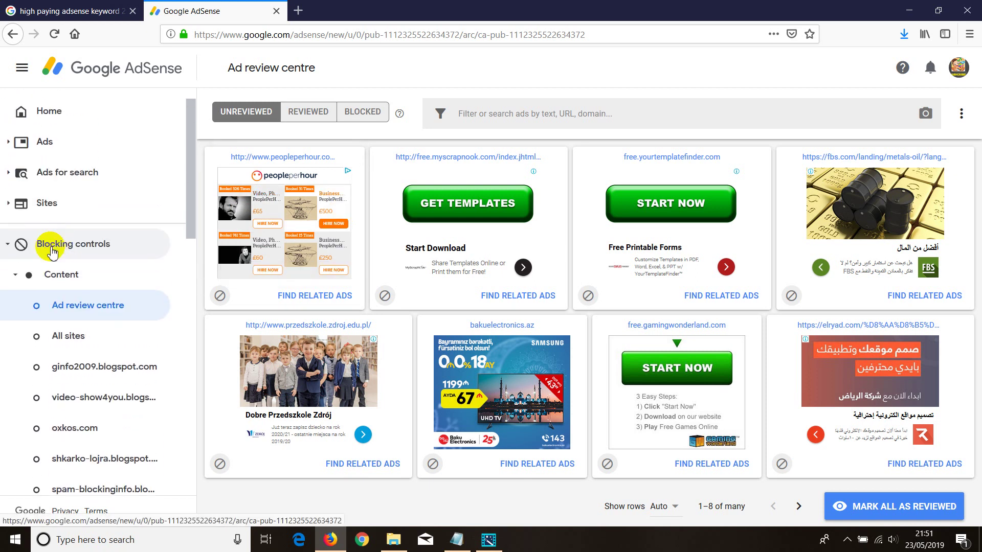
Open the content blocking controls for All sites and place the cursor in the box for advertiser URLs to block.
click(61, 244)
click(77, 245)
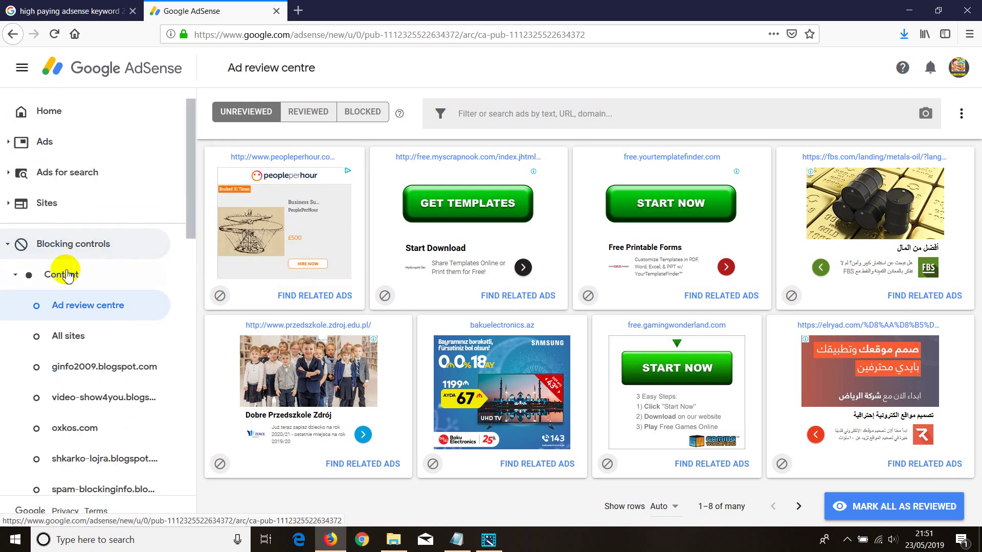
click(117, 269)
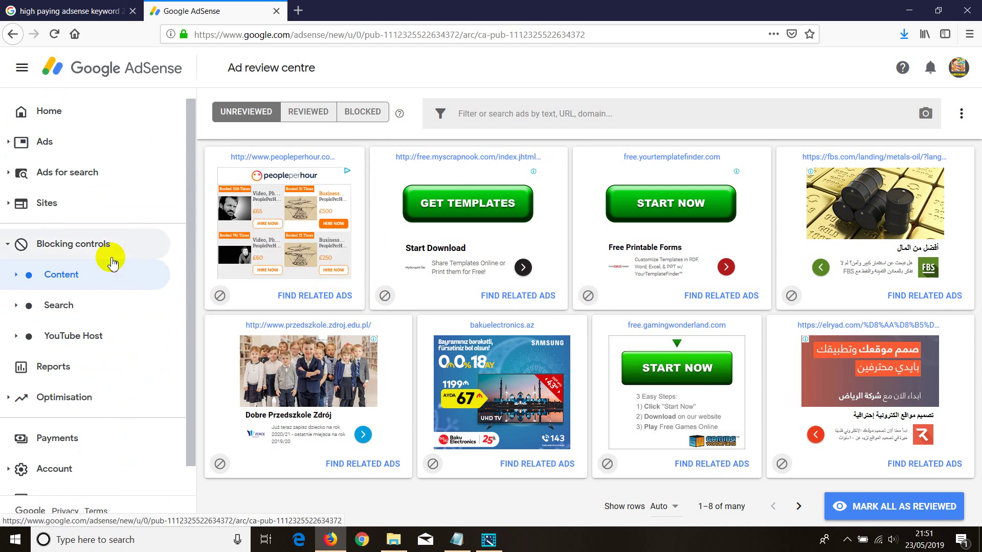
scroll(105, 255, down, 1)
scroll(105, 256, up, 1)
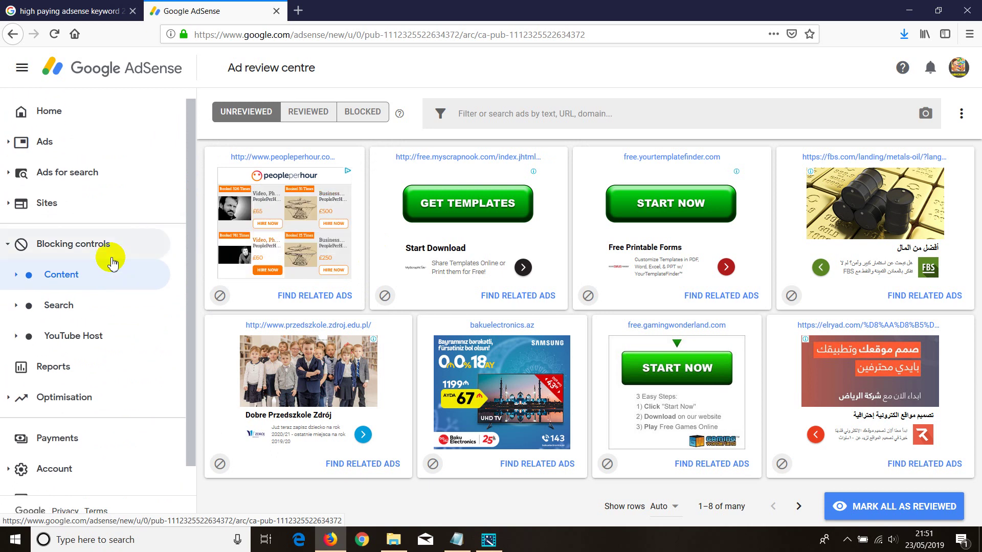
click(110, 260)
scroll(82, 154, down, 3)
click(121, 161)
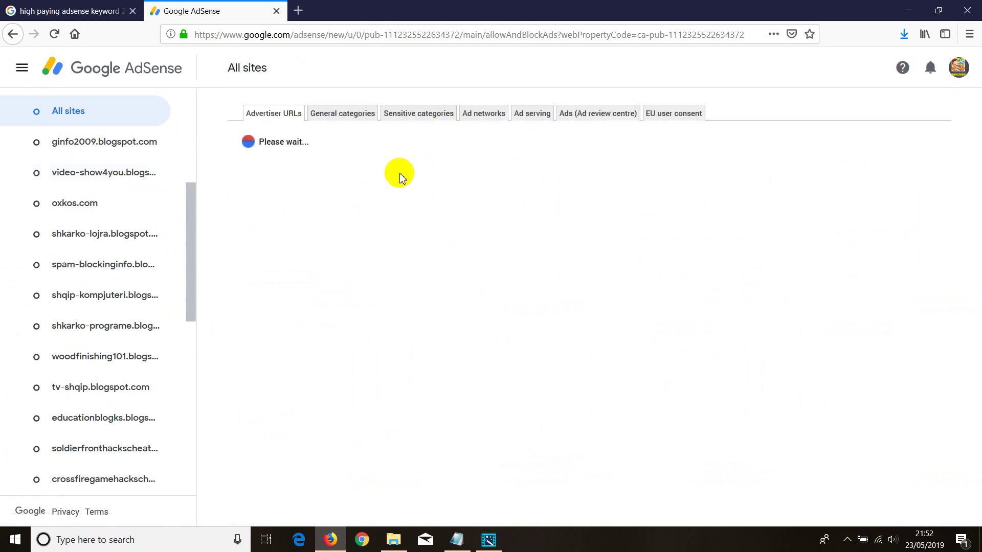
click(303, 207)
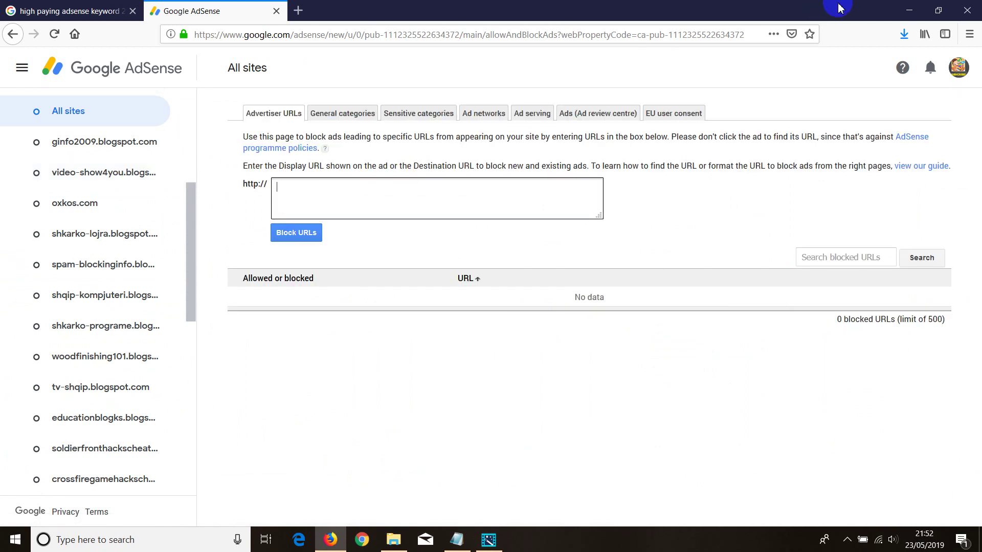
Open Low CPC-brain Tech.txt from the 250 High CPC folder of the Oxkos.com archive on the desktop.
click(909, 14)
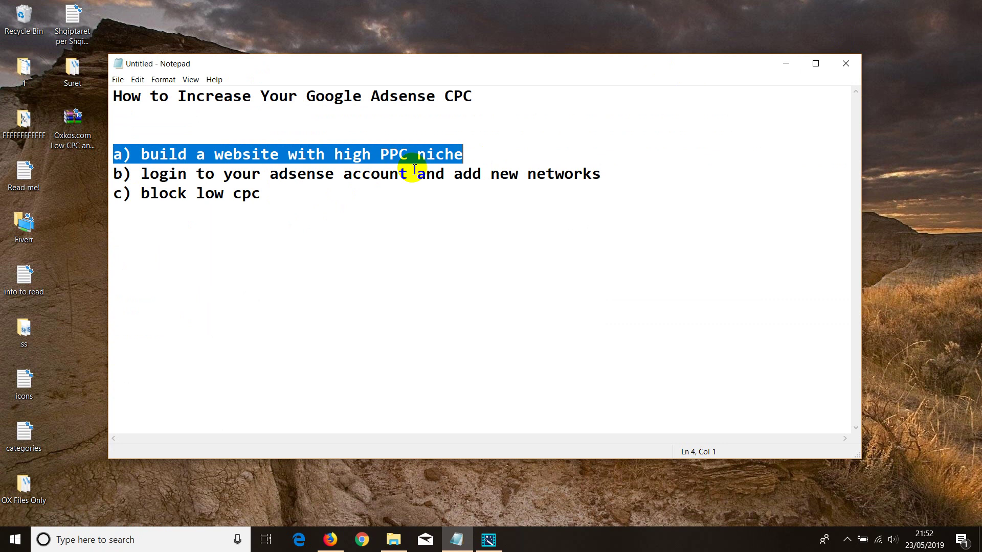
click(793, 61)
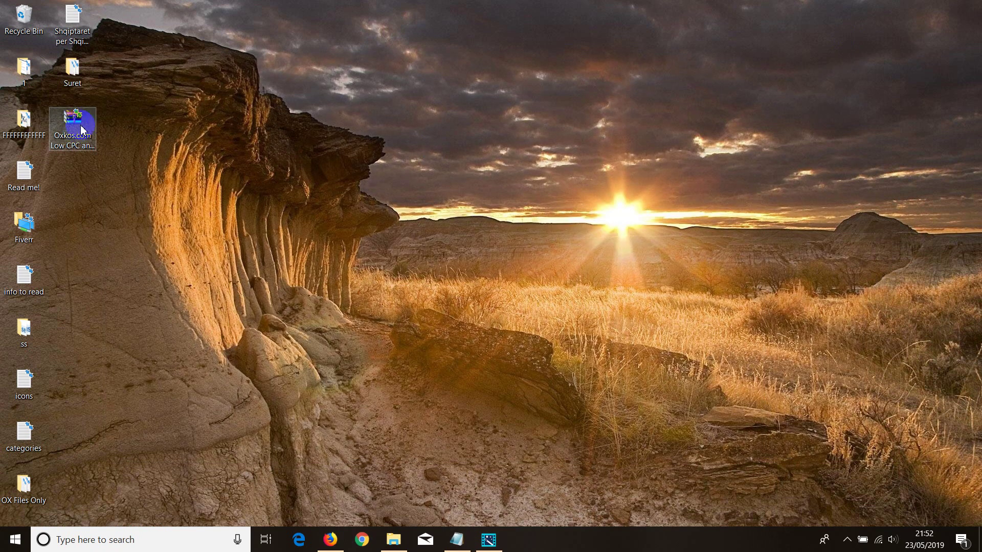
double_click(80, 130)
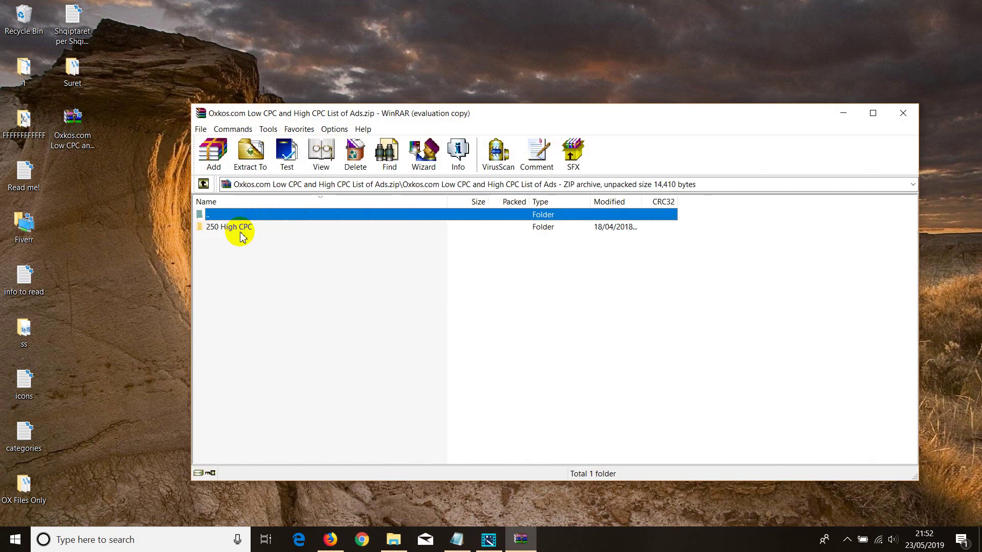
click(624, 301)
click(238, 230)
double_click(238, 230)
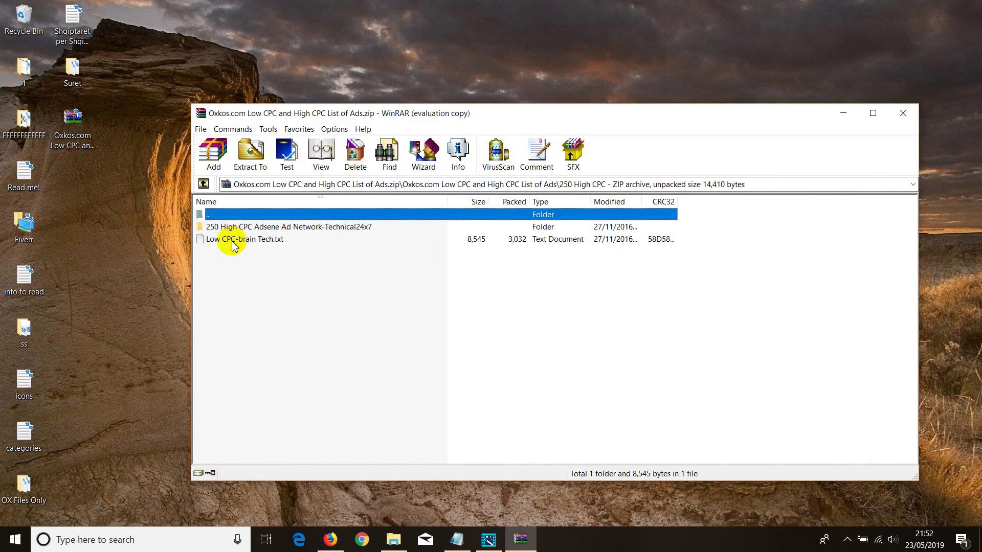
double_click(232, 240)
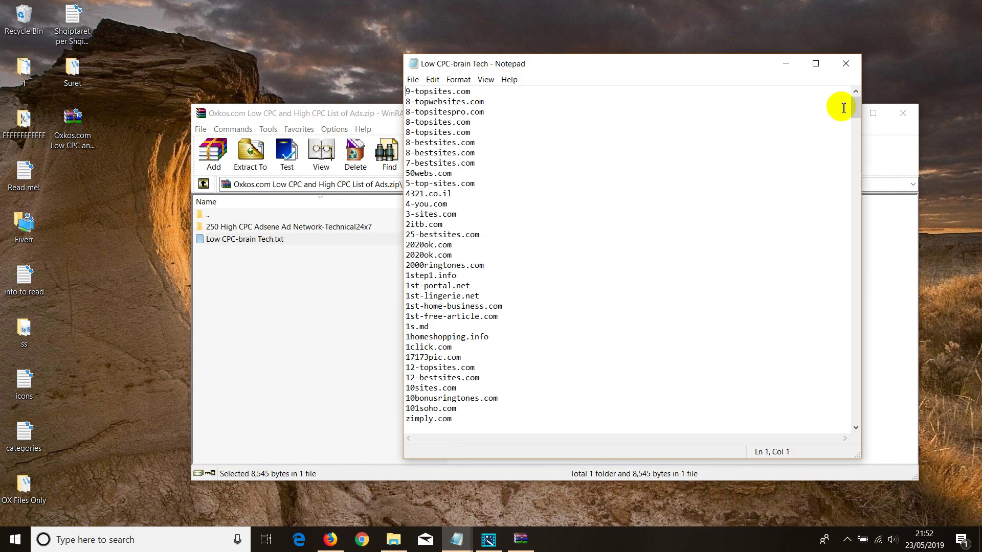
drag(855, 105, 828, 96)
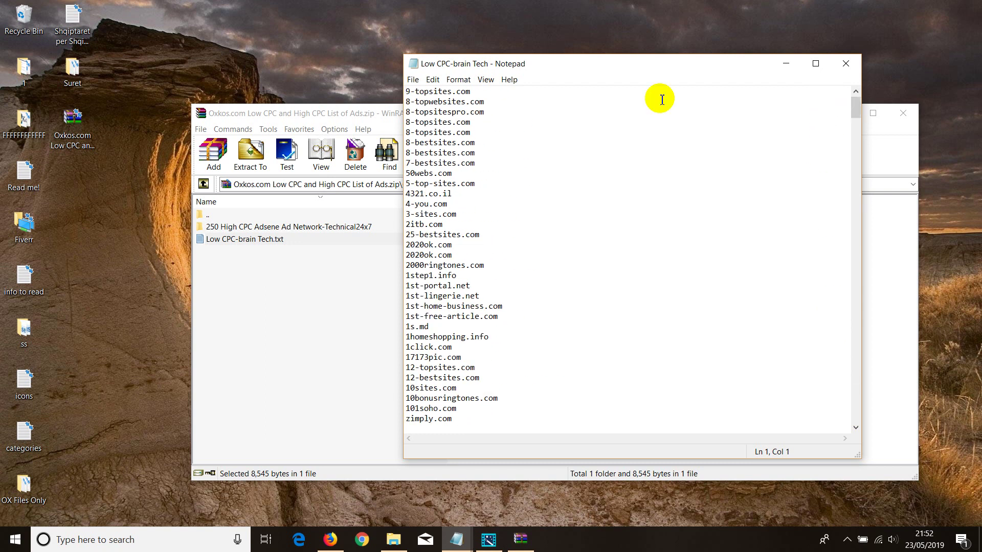
Copy the complete list of low-CPC sites from Low CPC-brain Tech.txt and close the file.
drag(408, 101, 425, 115)
right_click(424, 115)
click(451, 192)
right_click(420, 133)
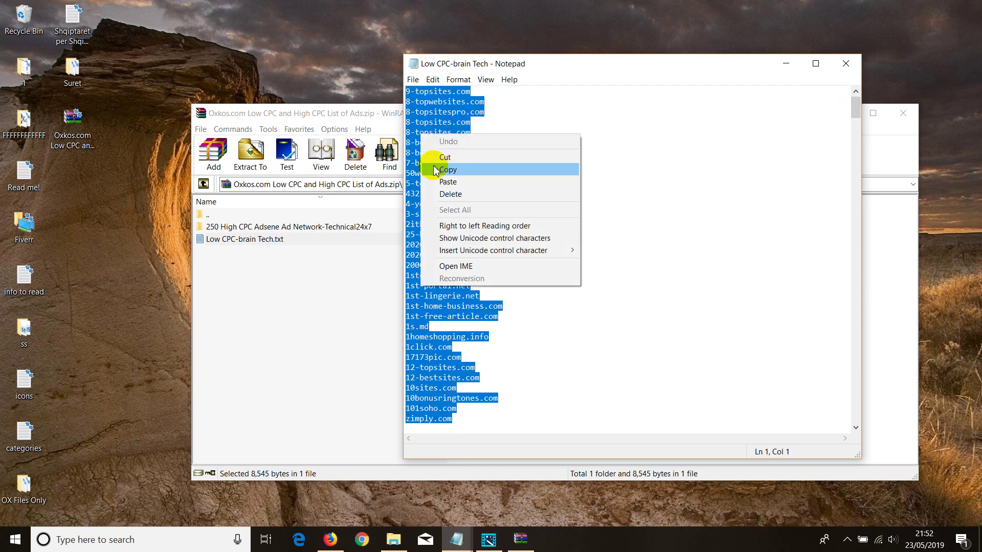
click(432, 165)
click(846, 64)
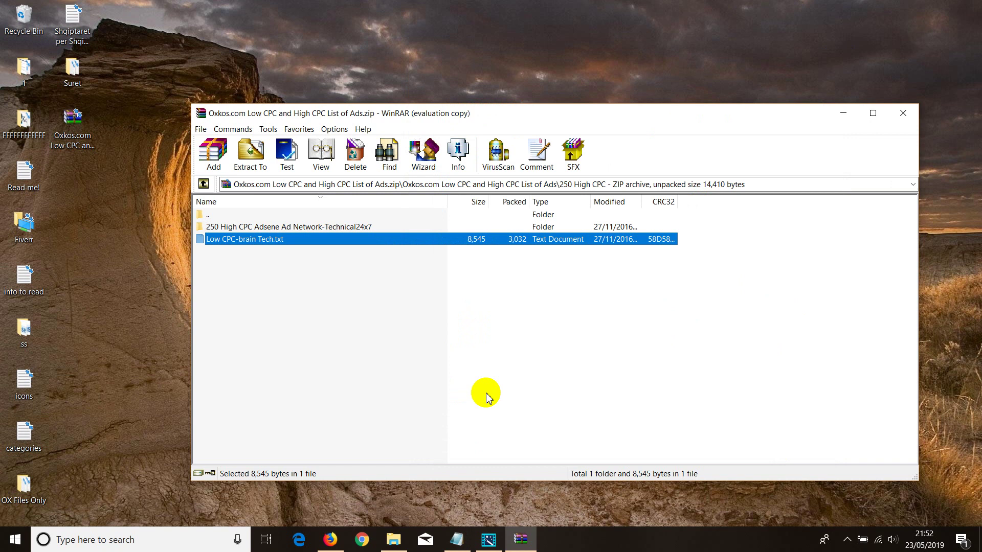
Paste the copied sites into the advertiser URLs box in AdSense, block them for All sites, and review the blocked list.
click(330, 540)
right_click(307, 198)
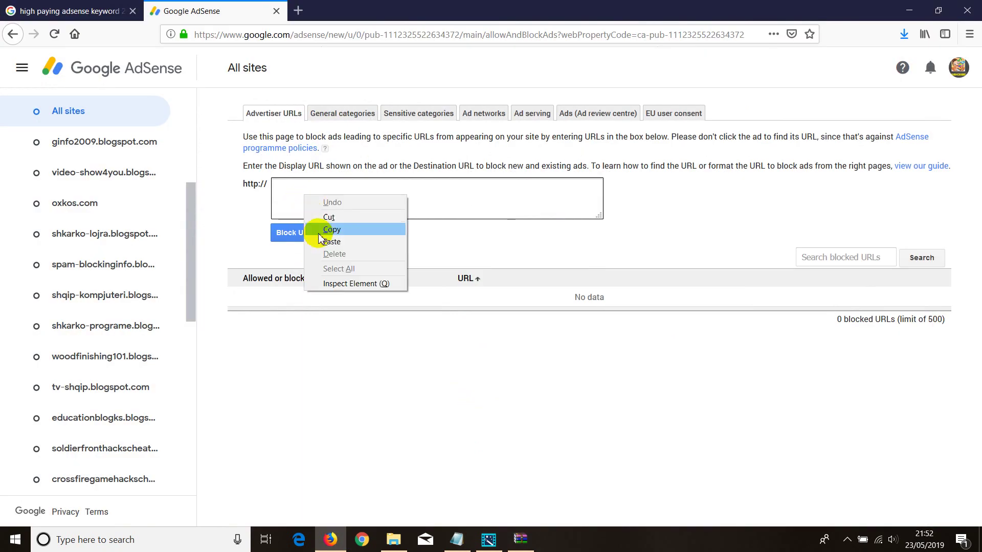
click(324, 231)
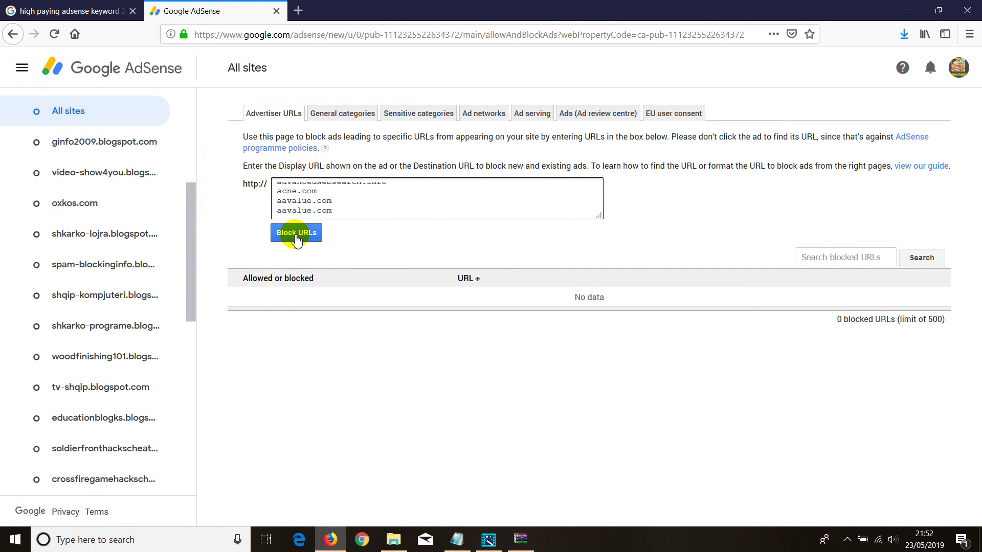
click(297, 236)
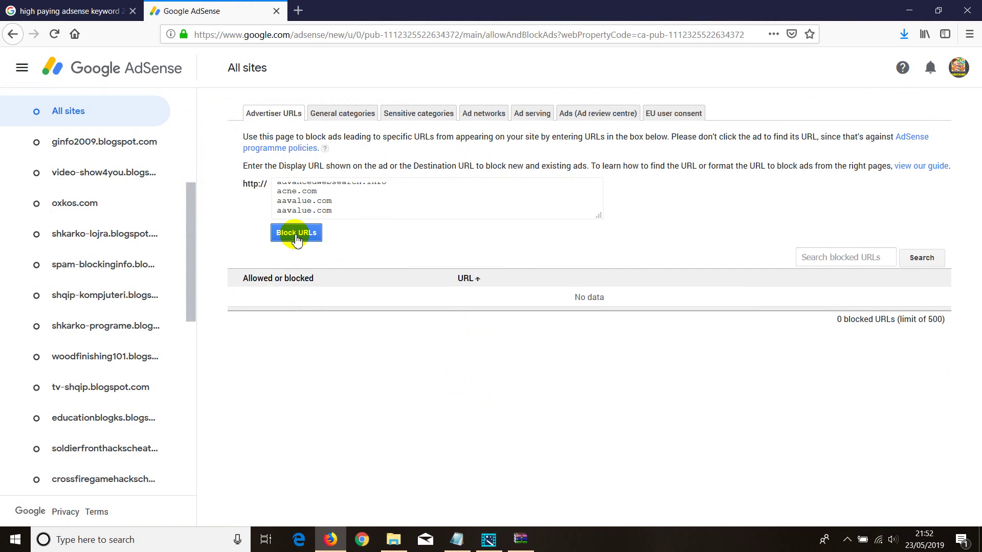
click(293, 239)
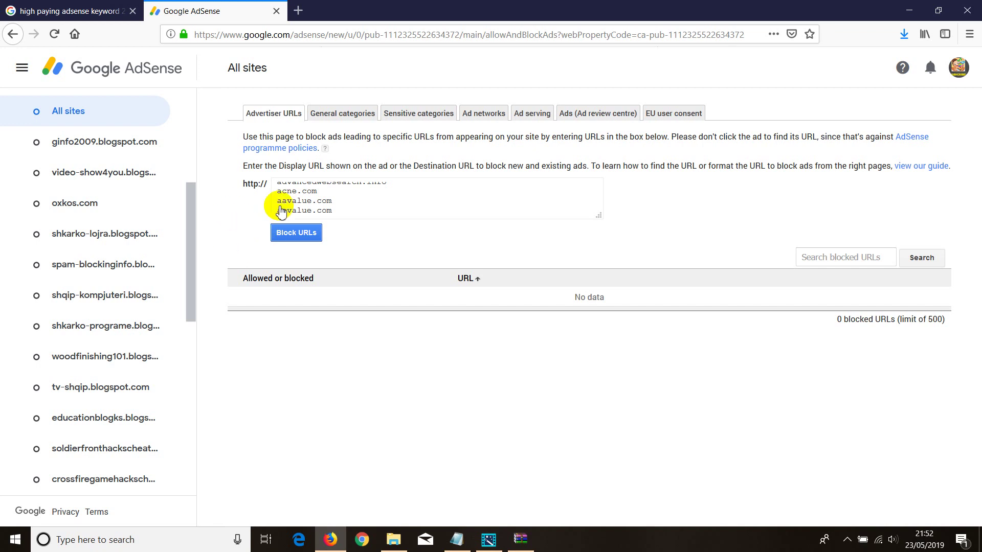
click(271, 236)
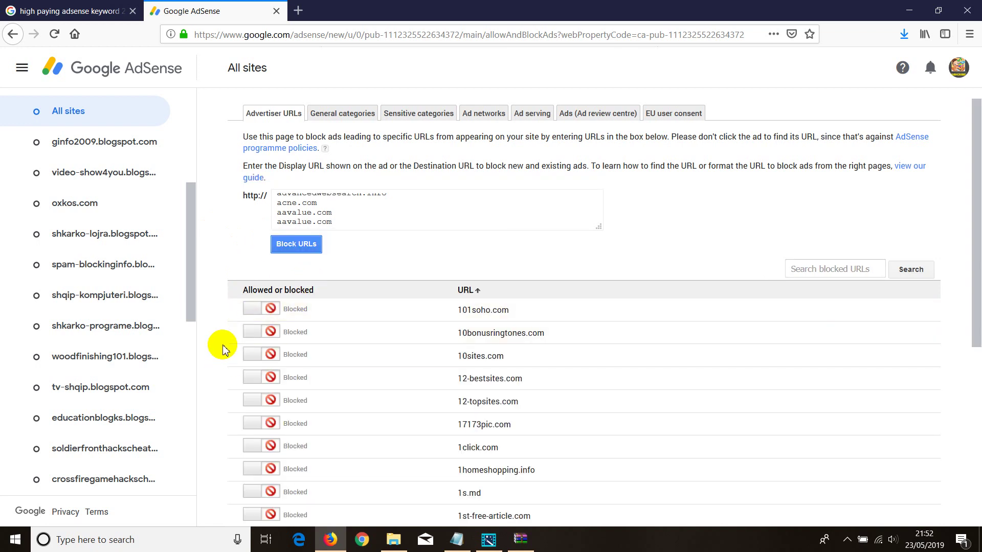
scroll(225, 345, down, 9)
scroll(951, 358, down, 1)
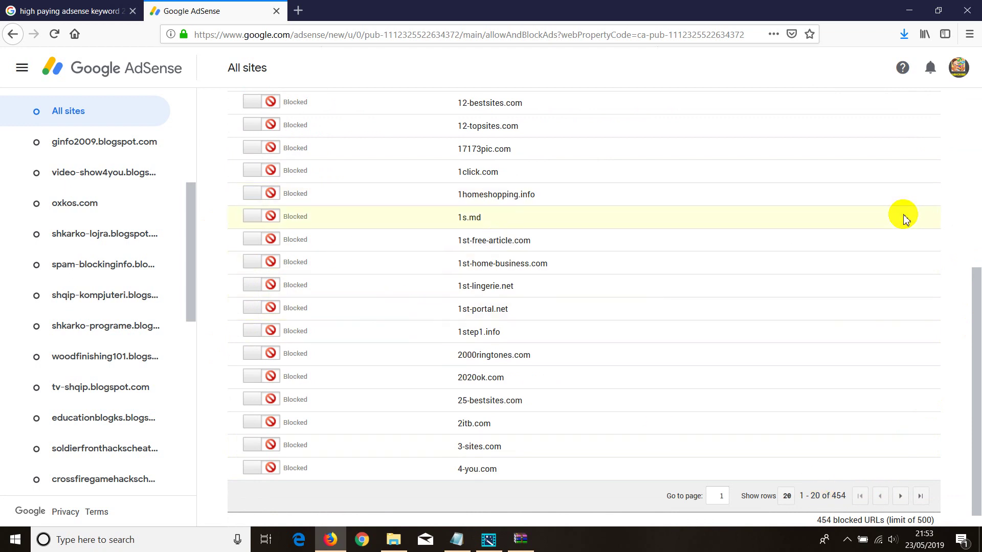
Open the Ad networks blocking controls and place the cursor in the ad network search box.
drag(976, 263, 971, 21)
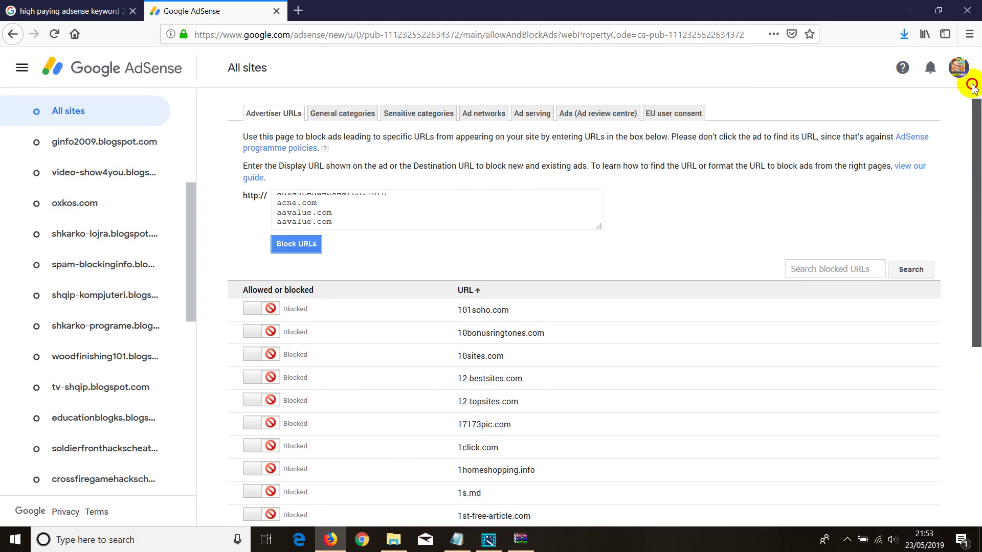
click(481, 115)
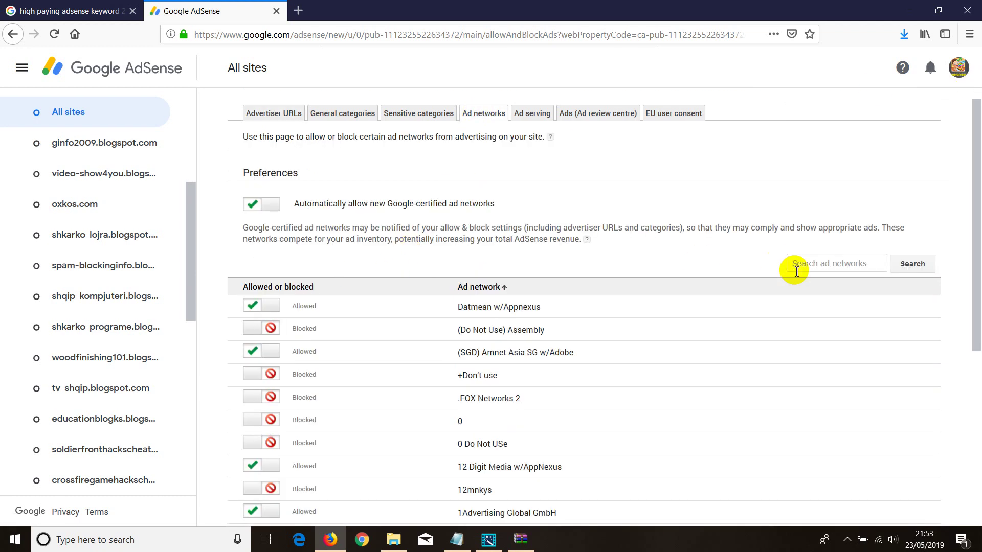
click(813, 265)
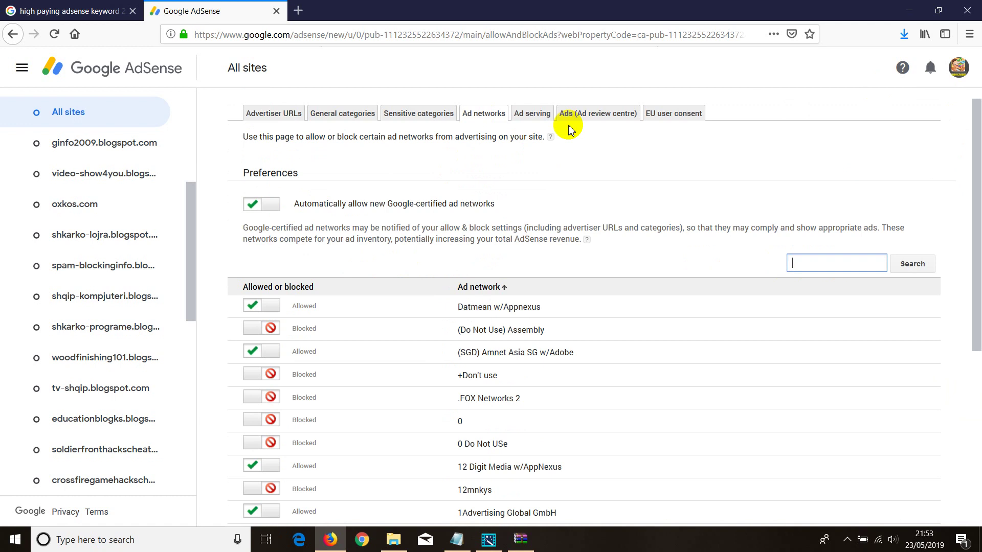
Switch to the archive and open 250 High CPC Adsene Ad Network Lists-Technical24x7.txt from its 250 High CPC Adsene Ad Network-Technical24x7 folder.
click(903, 12)
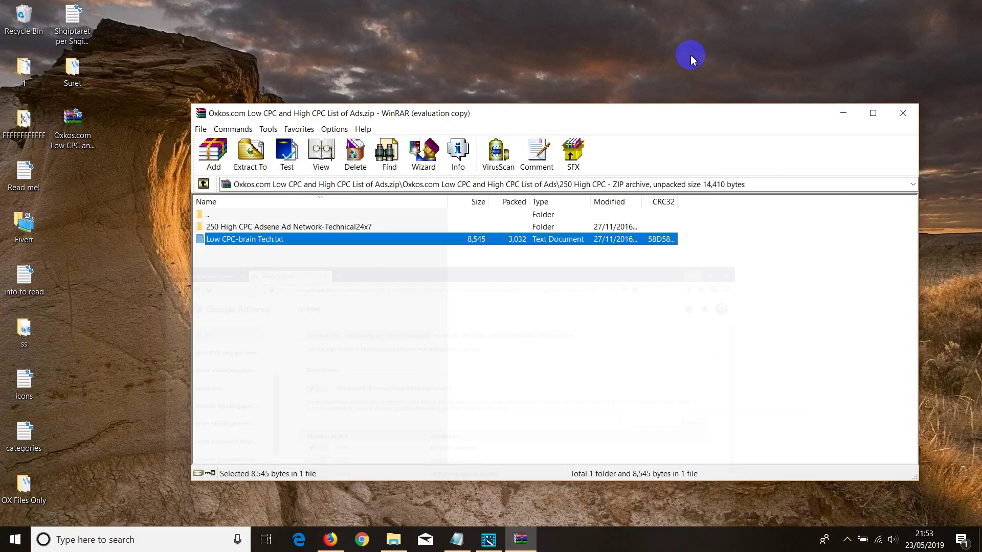
click(250, 229)
double_click(250, 228)
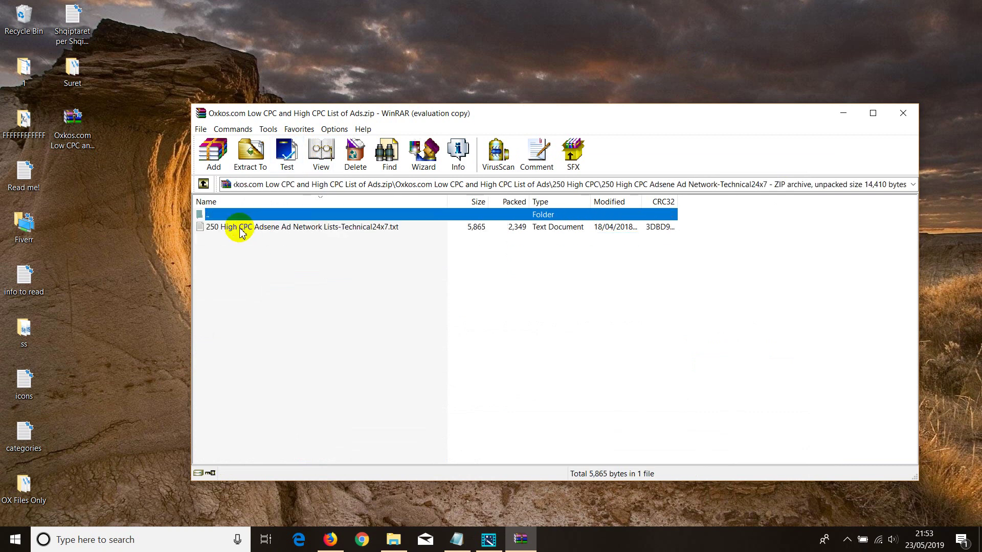
double_click(220, 227)
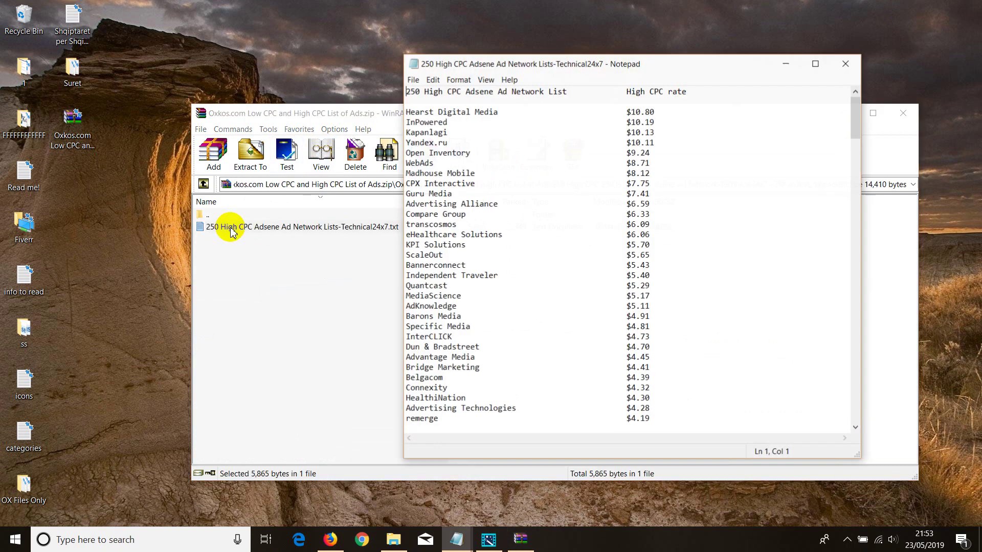
Copy Hearst Digital Media from the high-CPC network list and search the AdSense ad networks for it.
drag(499, 111, 406, 112)
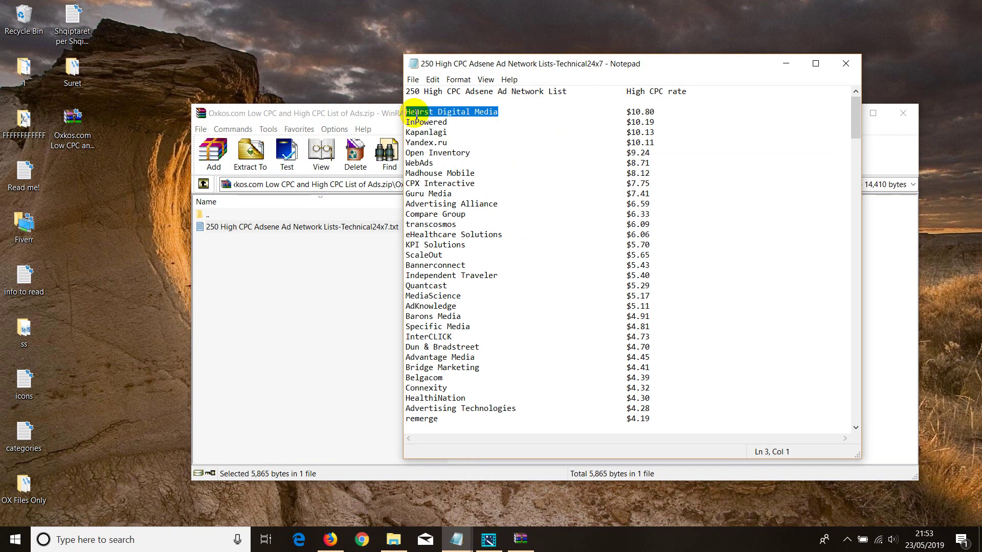
right_click(415, 113)
click(440, 149)
click(330, 539)
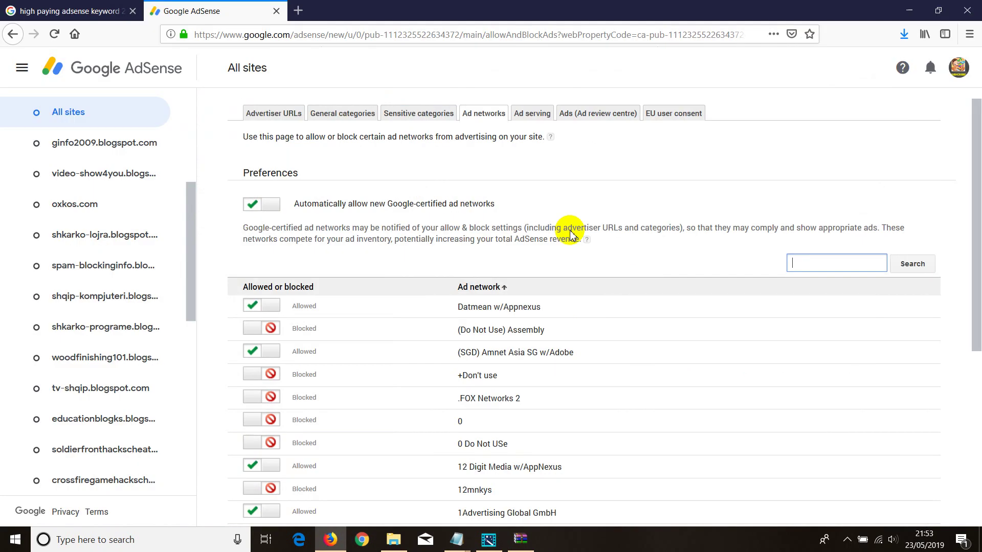
right_click(805, 263)
click(823, 301)
click(912, 264)
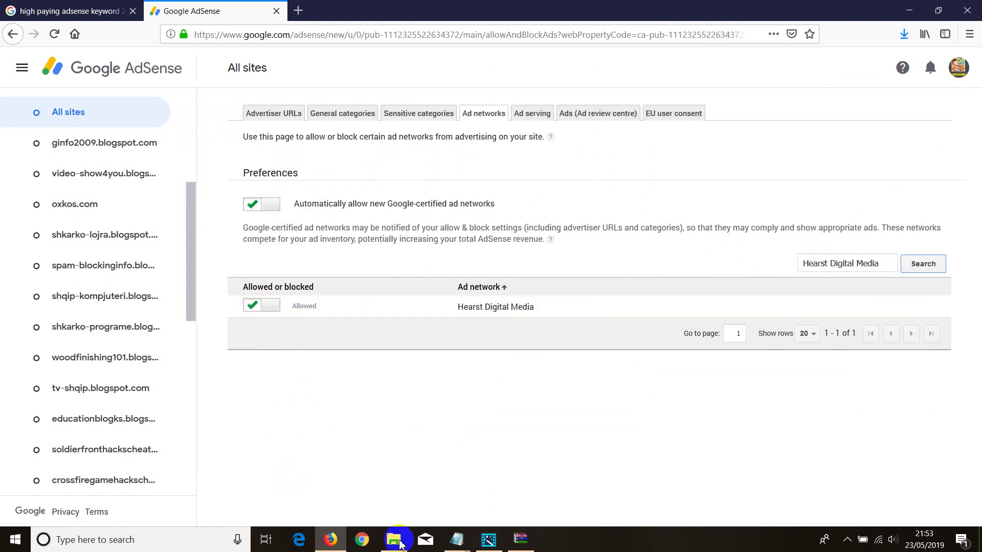
Copy InPowered from the high-CPC network list and search the AdSense ad networks for it in place of the previous term.
click(457, 541)
click(495, 486)
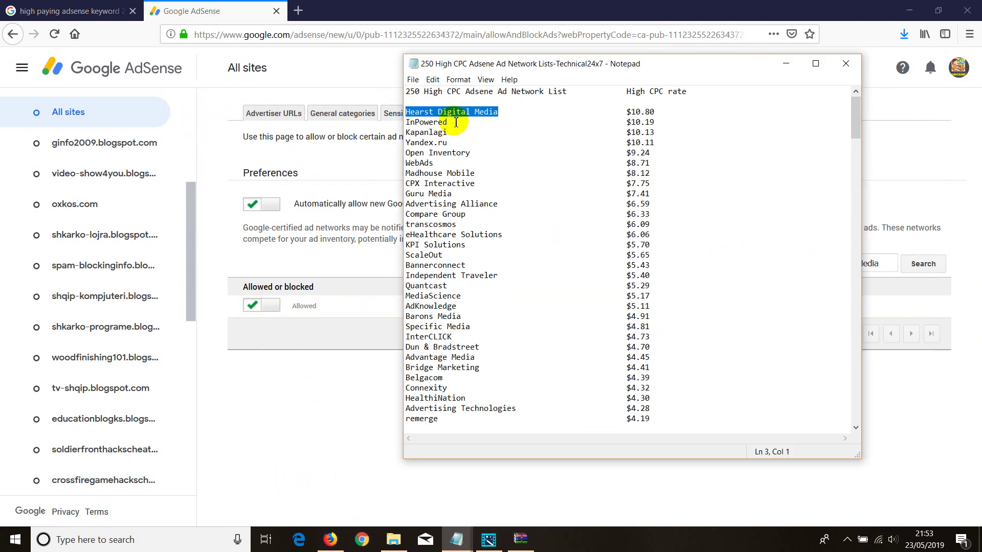
click(429, 123)
double_click(428, 124)
right_click(428, 123)
click(438, 155)
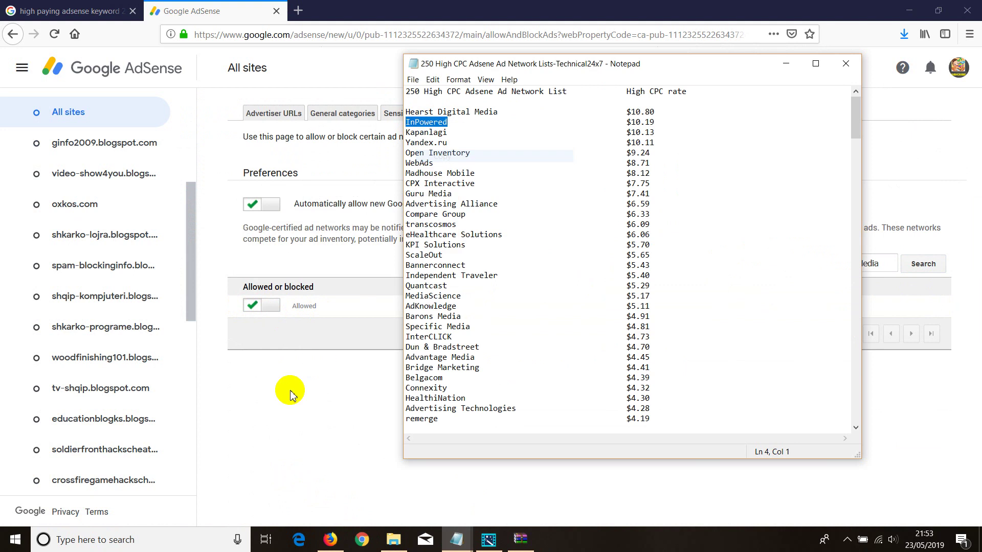
click(291, 390)
drag(888, 265, 818, 264)
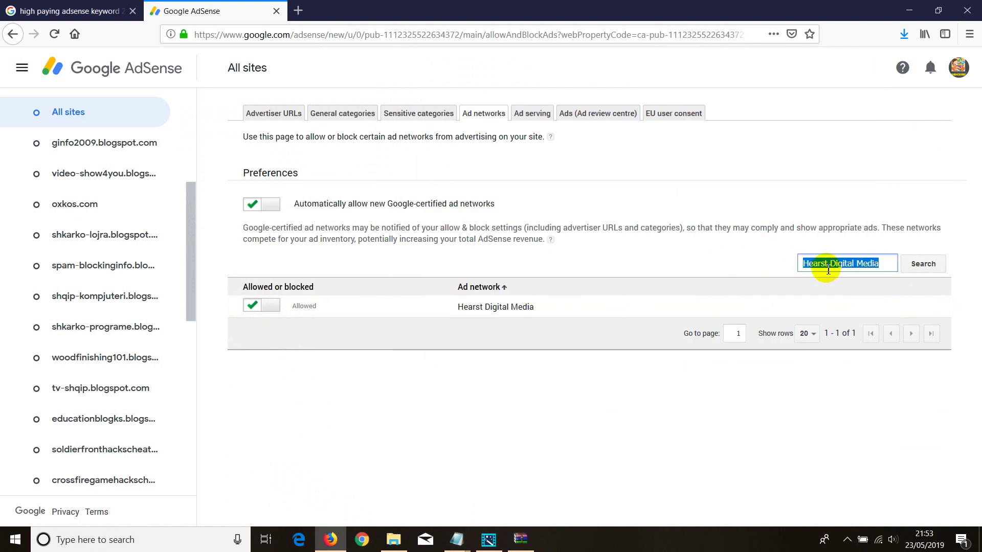
right_click(821, 265)
click(849, 310)
click(915, 264)
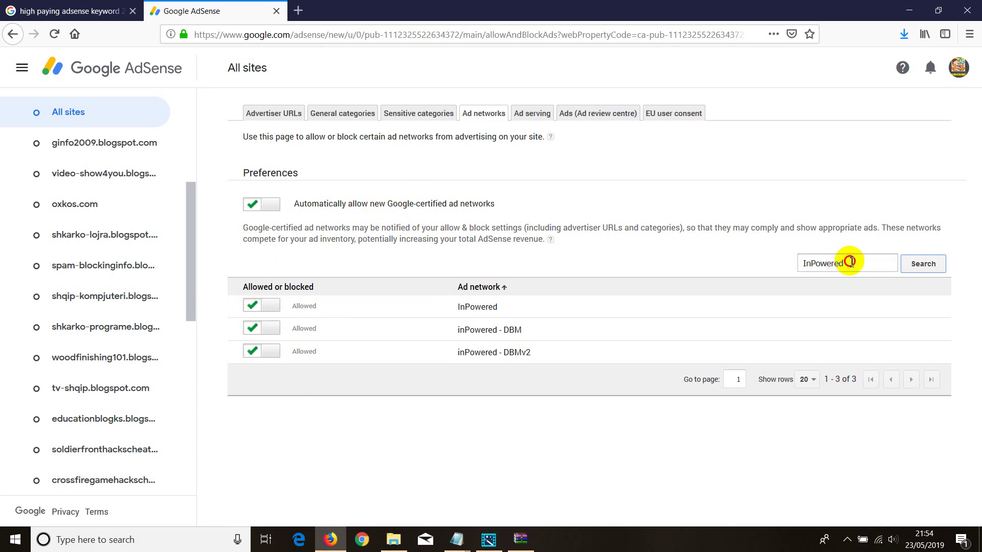
drag(849, 263, 798, 263)
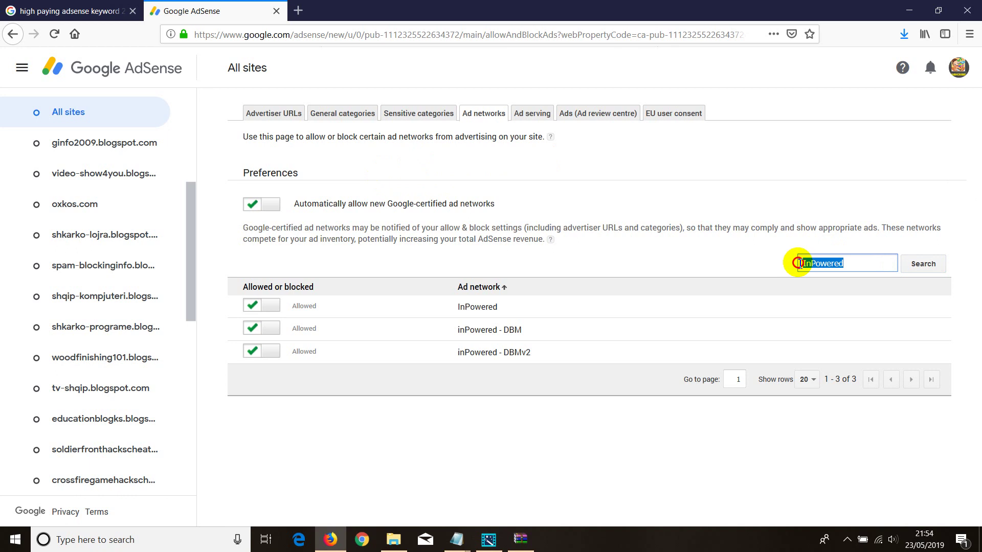
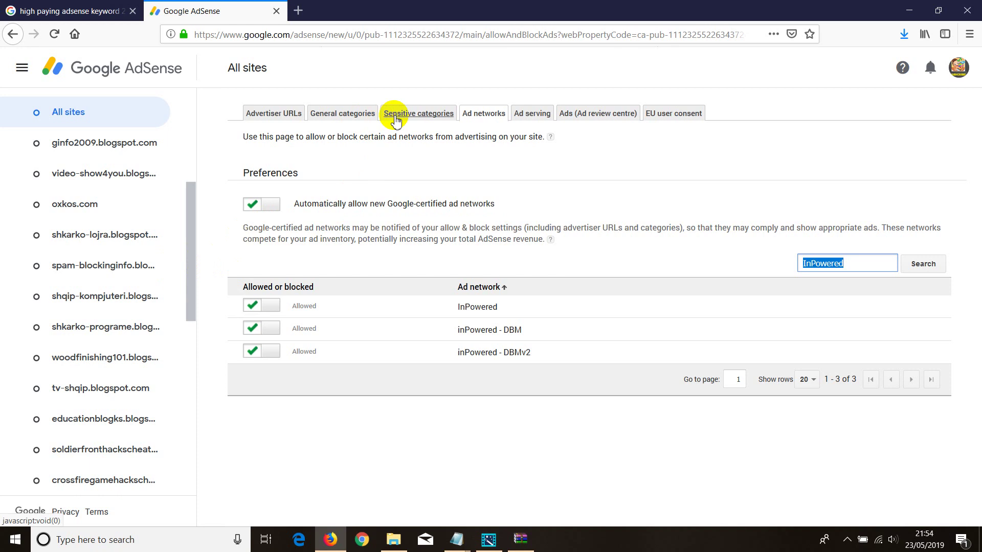
Review the general categories, examine the earnings shares of sensitive categories such as Video Games and Downloadable Utilities, and return to the desktop.
click(337, 115)
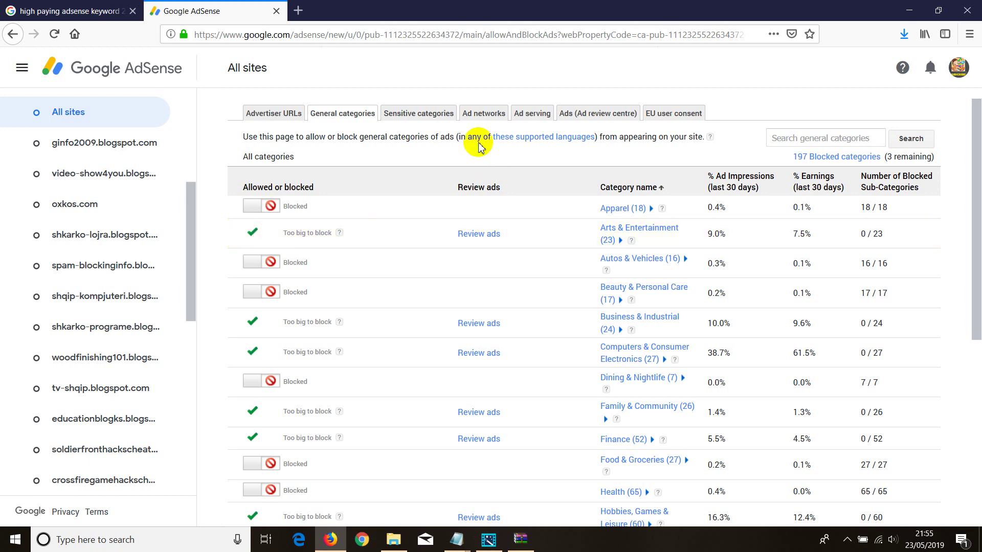
click(407, 114)
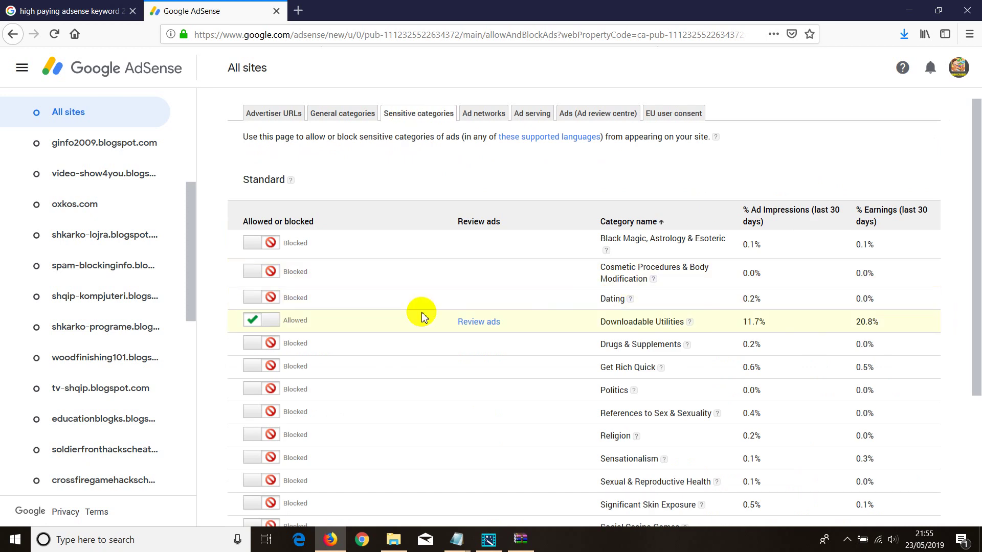
scroll(491, 313, down, 3)
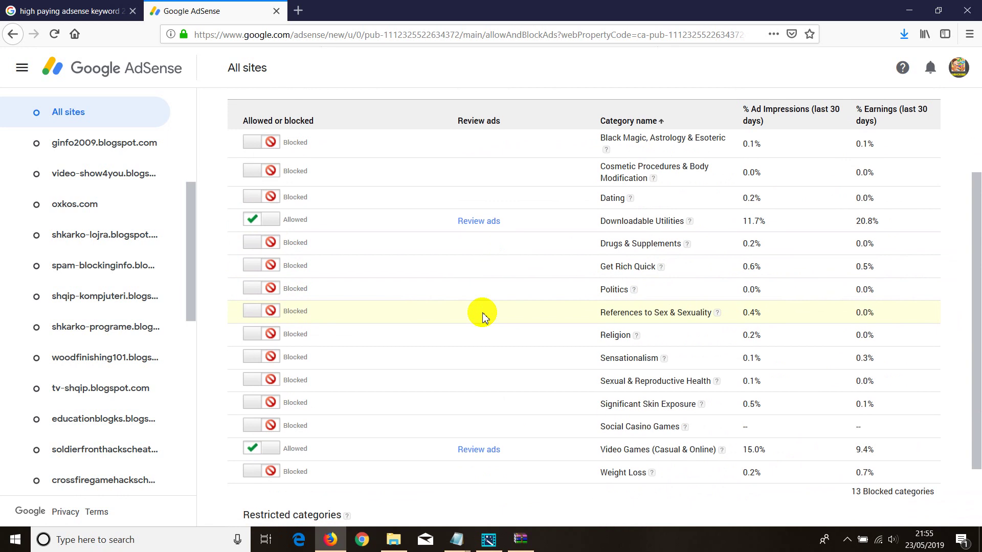
scroll(482, 317, up, 3)
scroll(562, 324, down, 5)
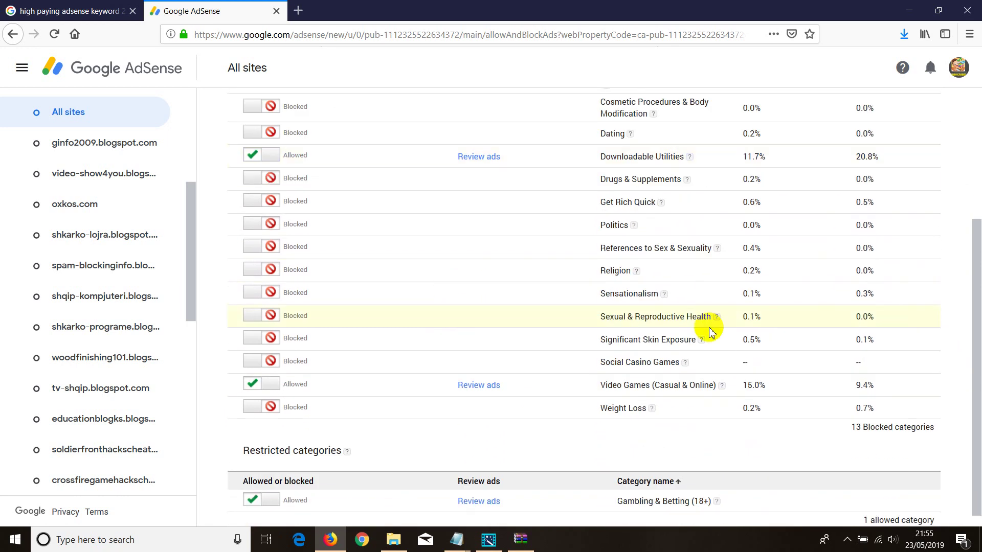
scroll(788, 347, up, 2)
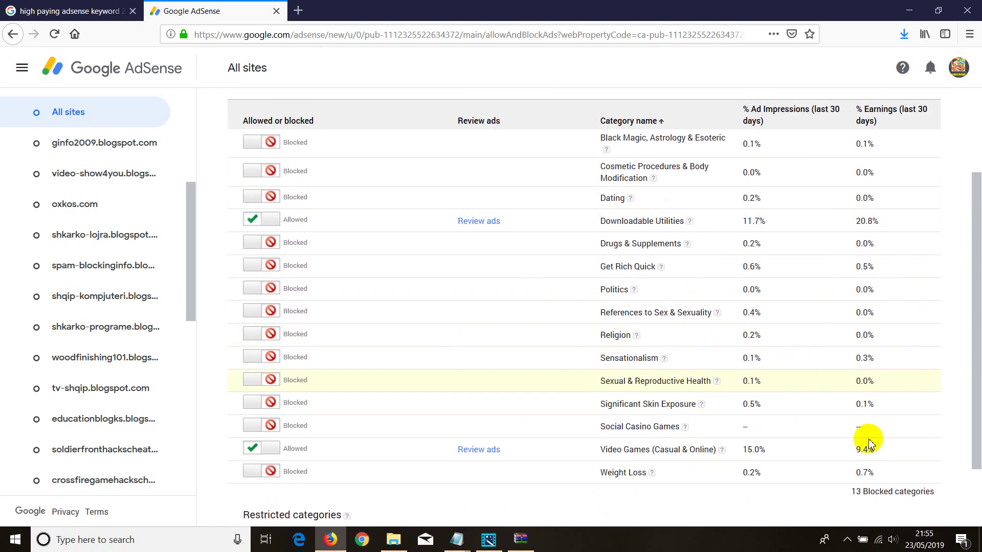
drag(855, 450, 873, 452)
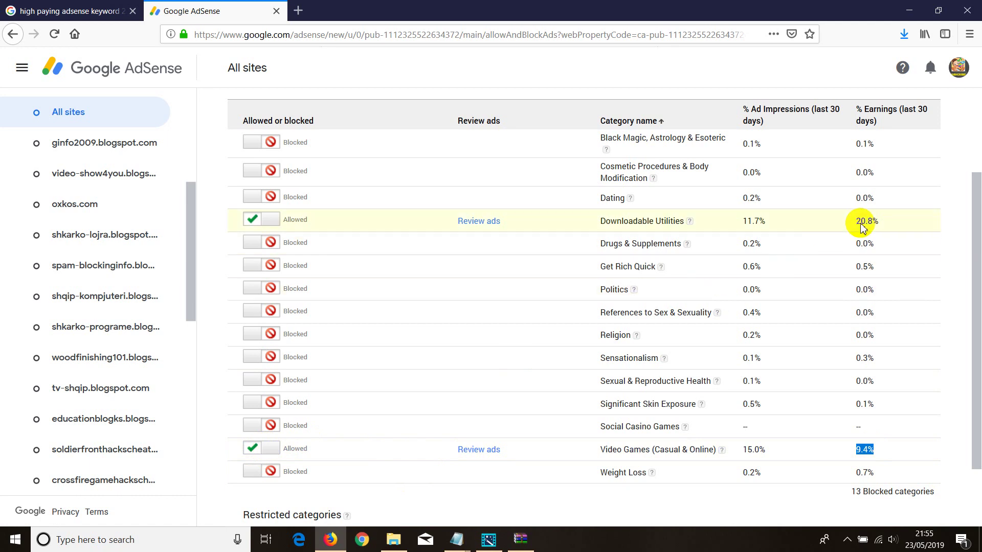
drag(870, 221, 260, 230)
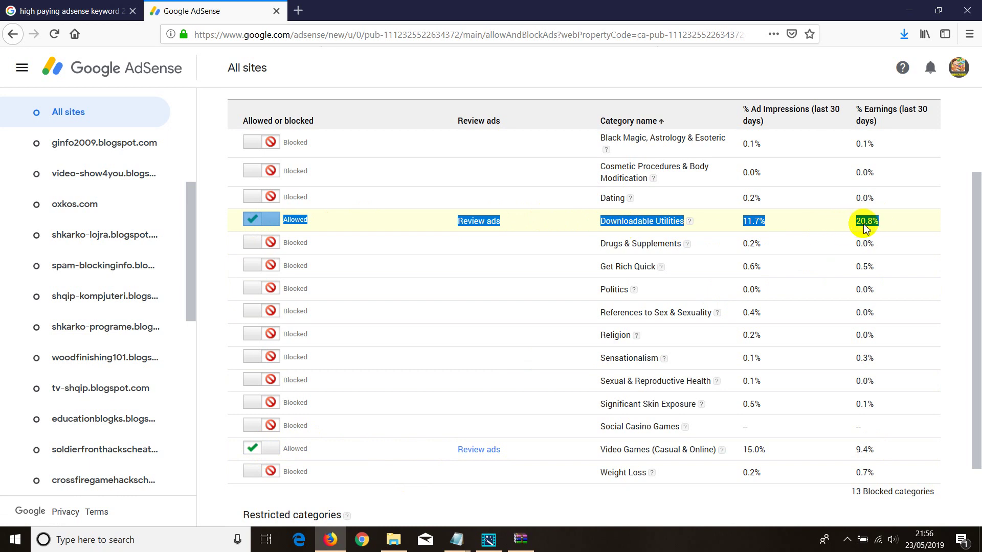
click(497, 179)
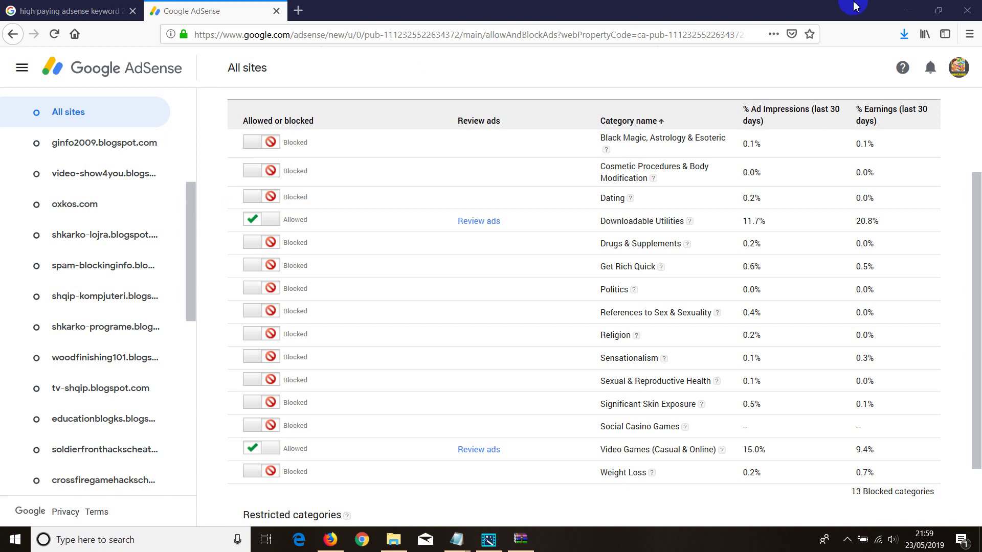
click(909, 11)
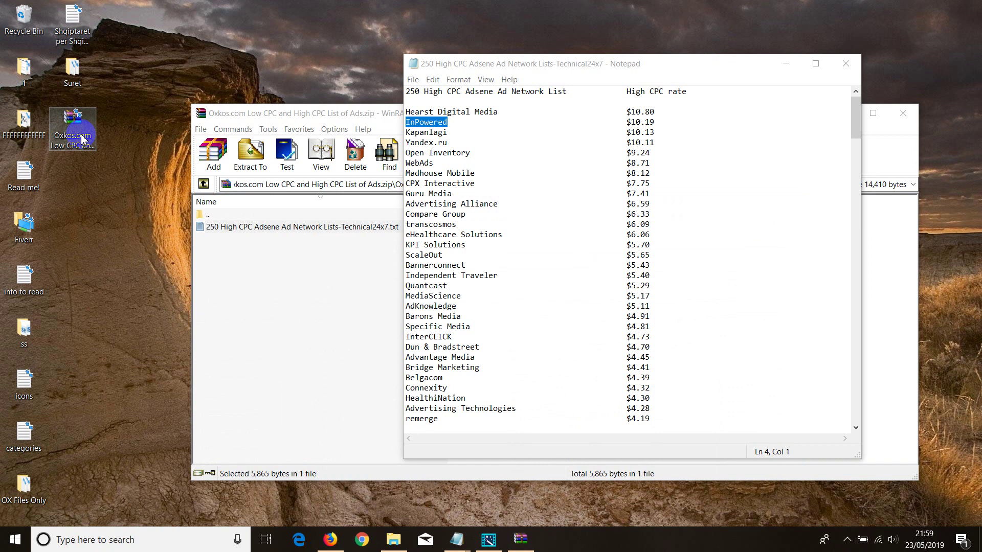